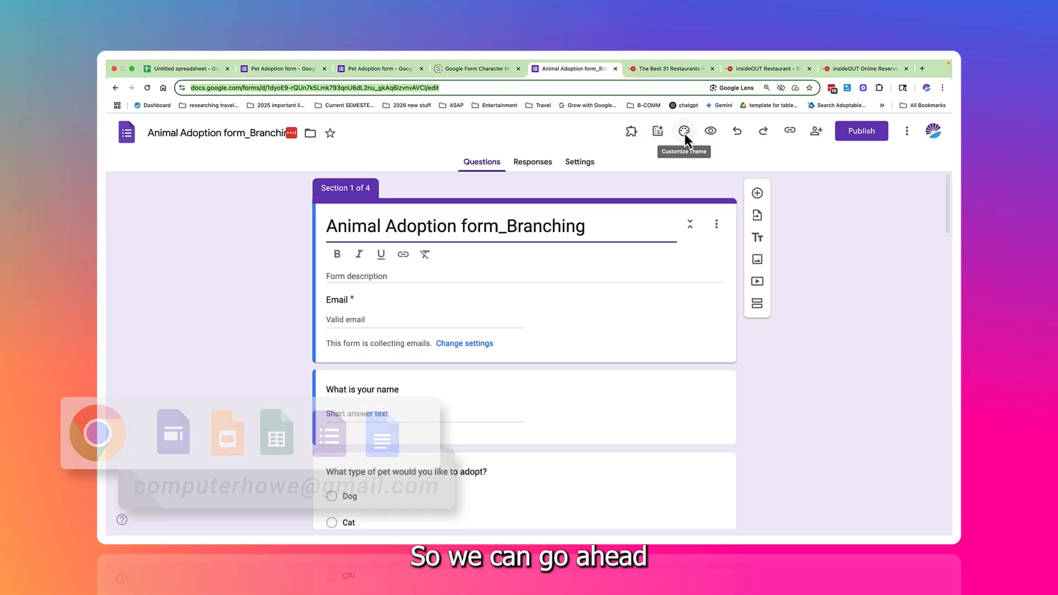
Set the form theme's header, question and text fonts to Shadows Into Light
click(684, 133)
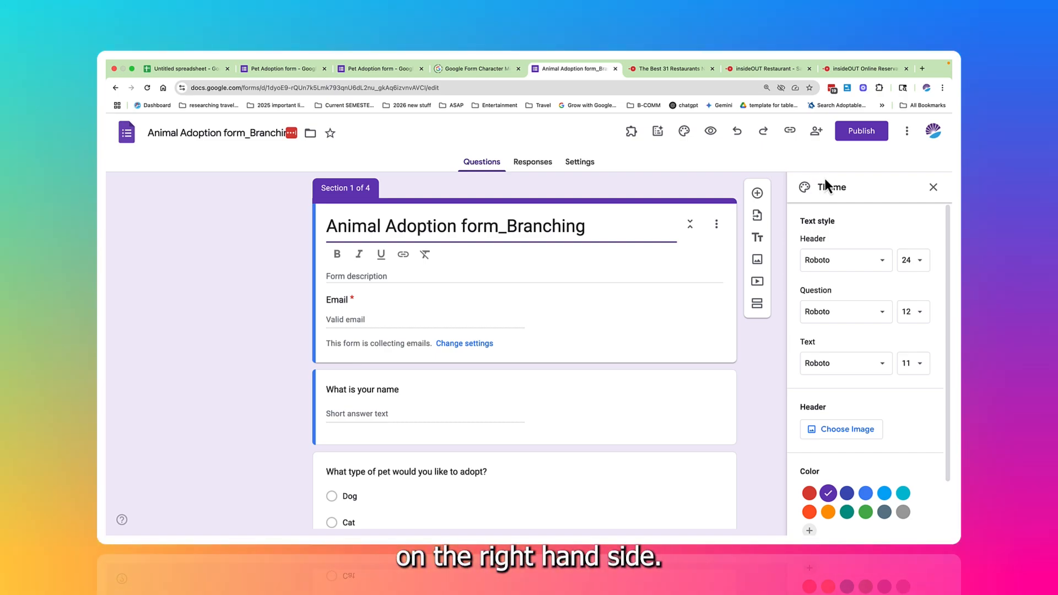
click(884, 265)
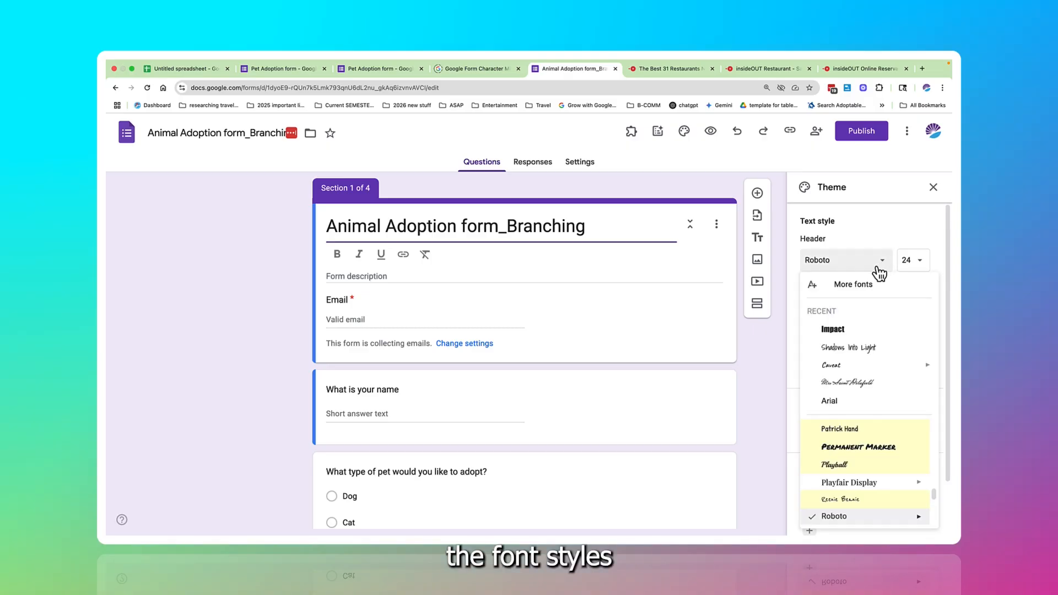
click(857, 353)
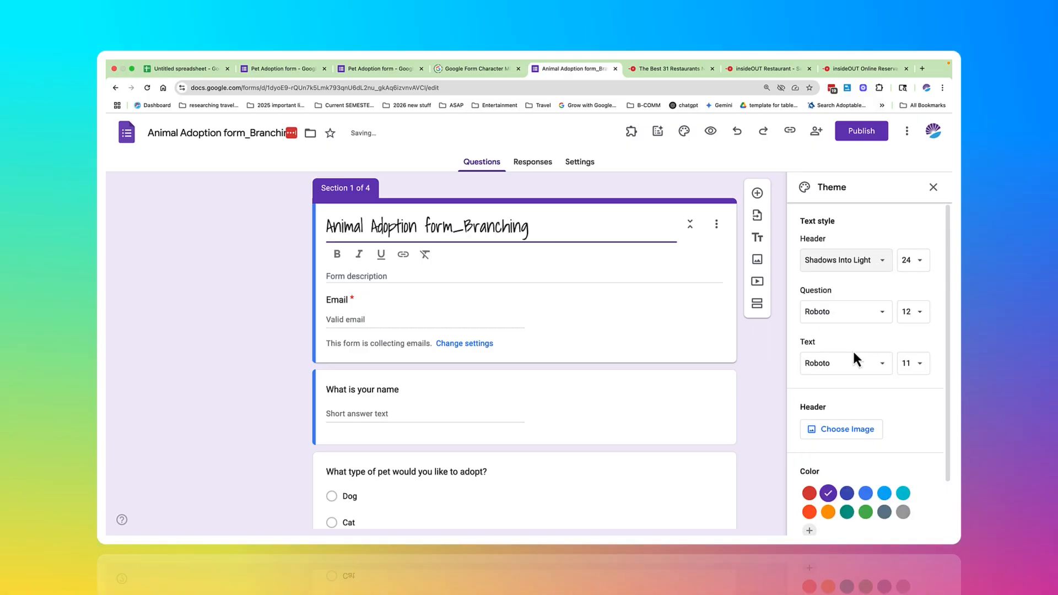
click(844, 313)
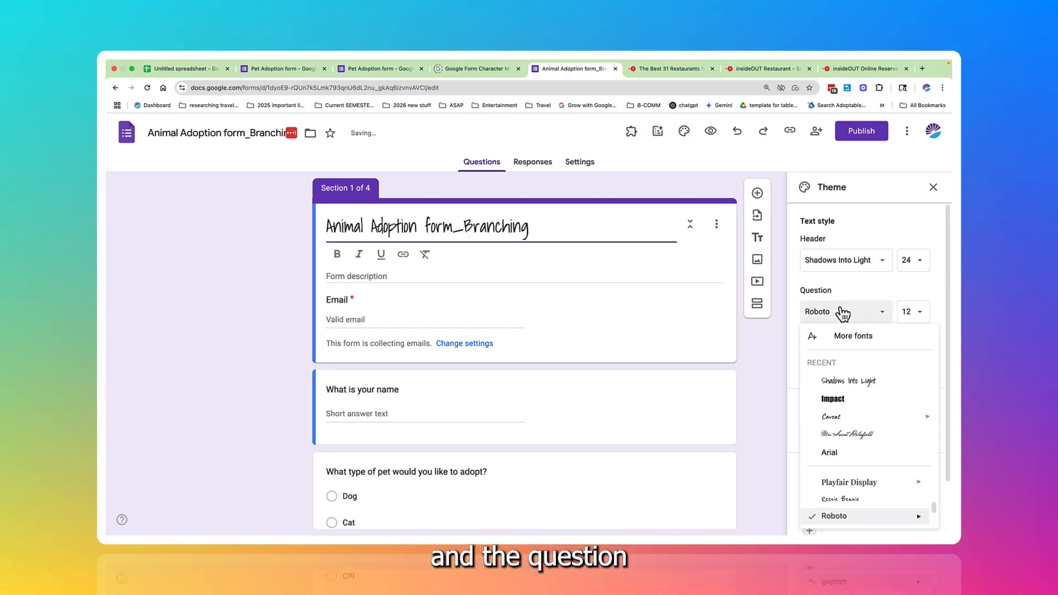
click(839, 380)
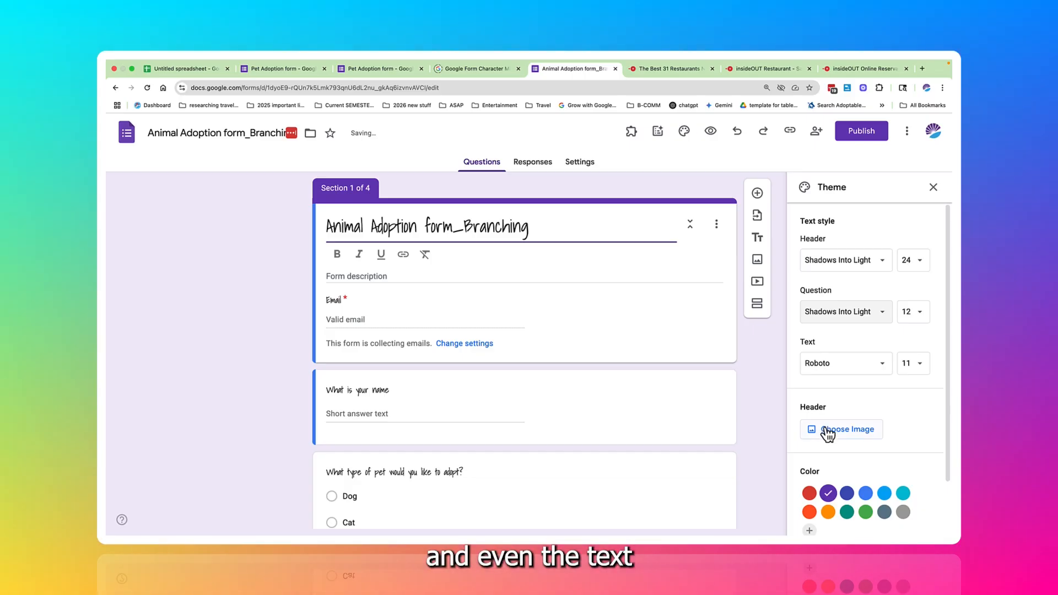
click(841, 370)
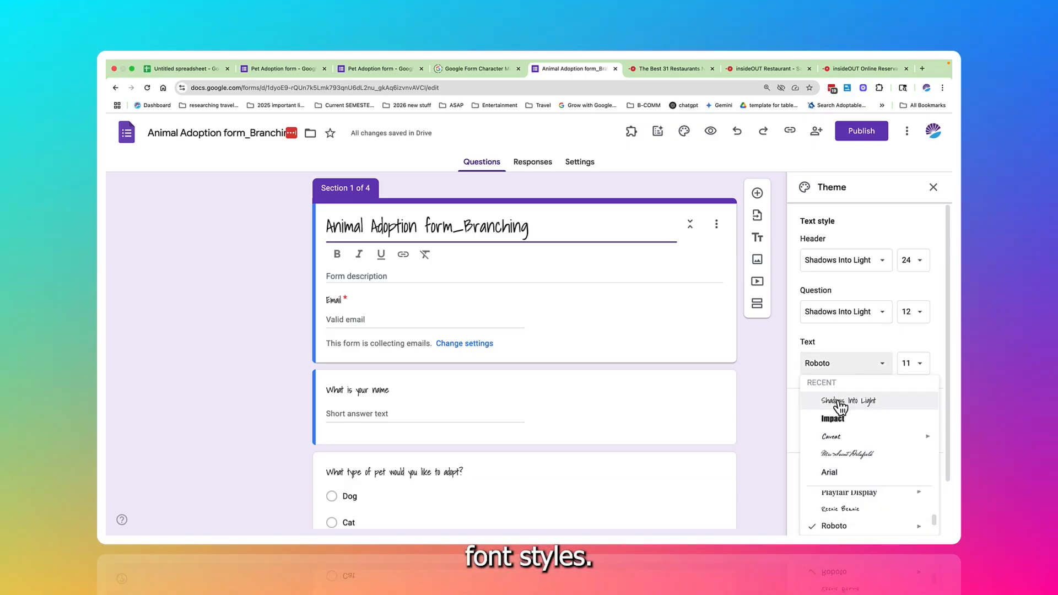
click(838, 399)
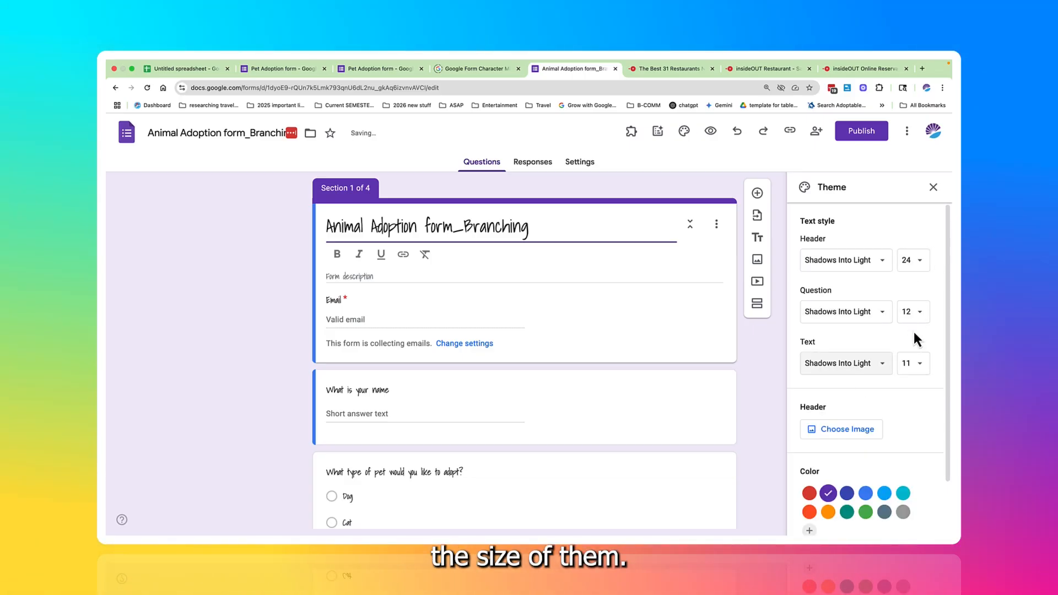
Set the theme color to blue and insert the multicolored polka-dot header image from the Other theme category
scroll(909, 356, down, 2)
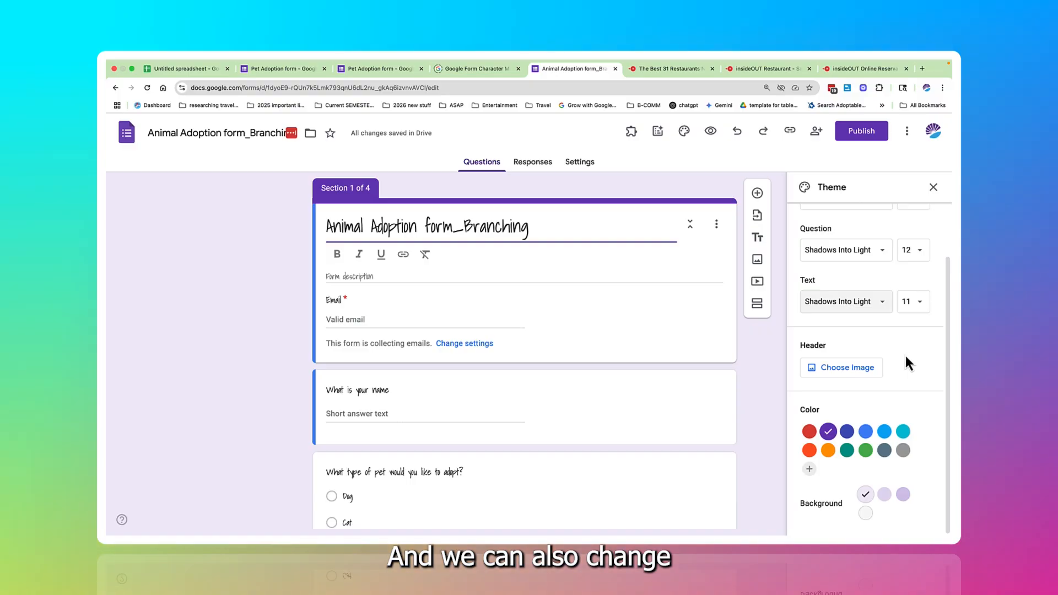
click(866, 433)
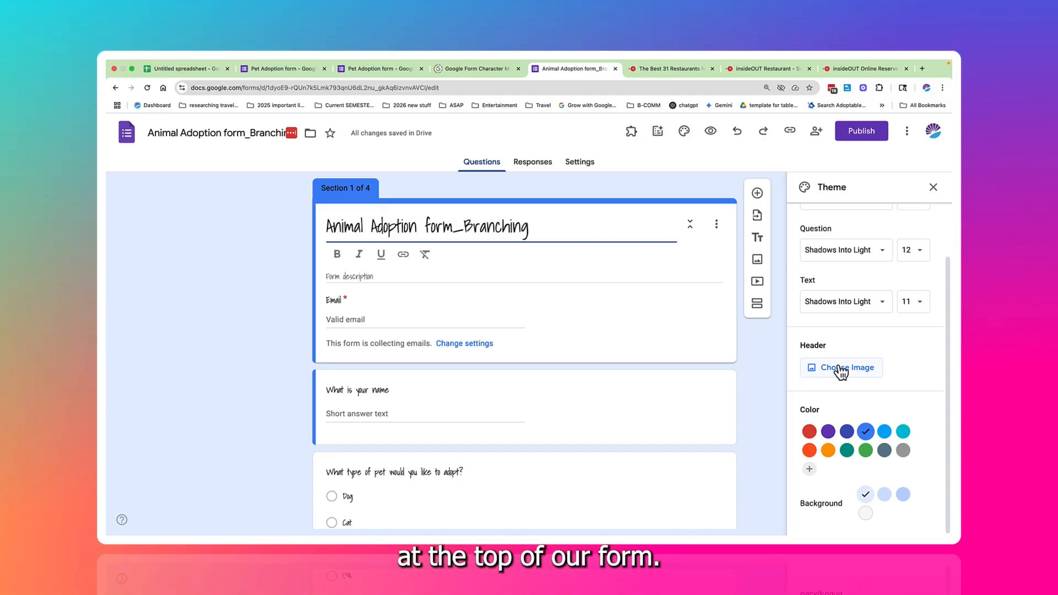
click(838, 369)
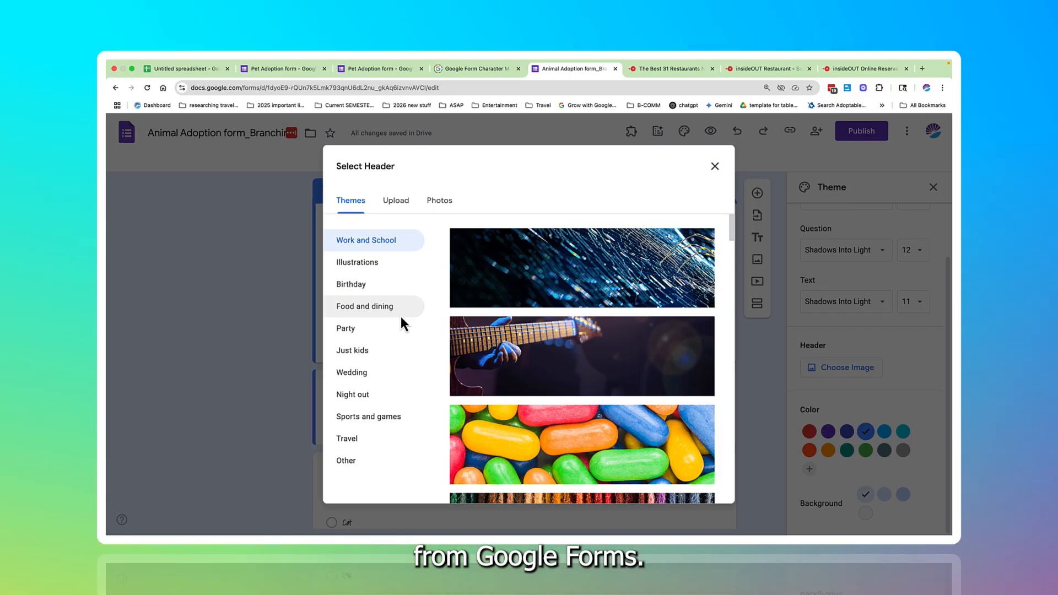
click(383, 329)
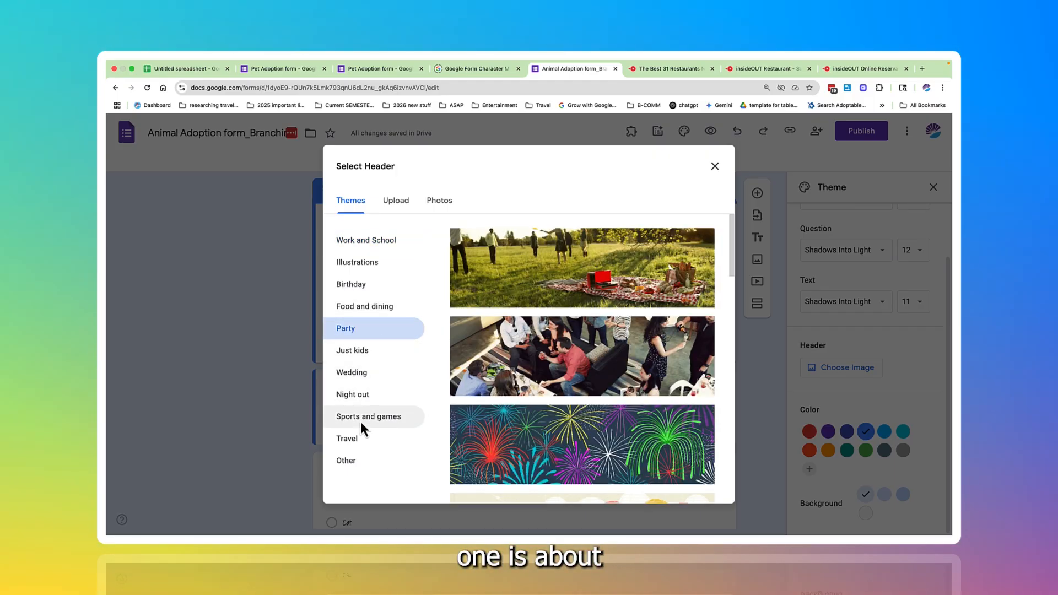
click(351, 462)
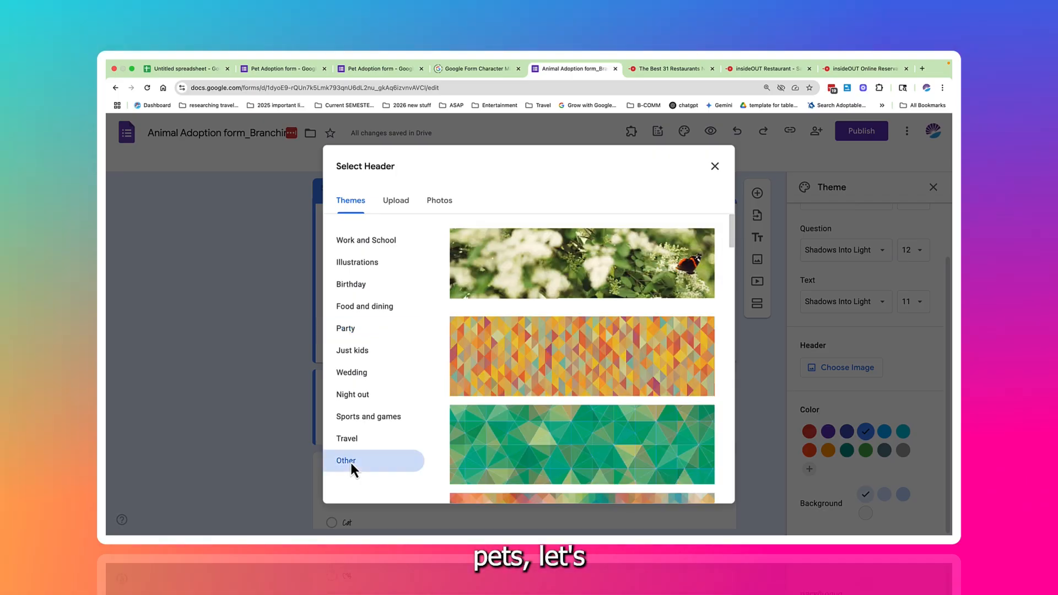
scroll(523, 407, down, 10)
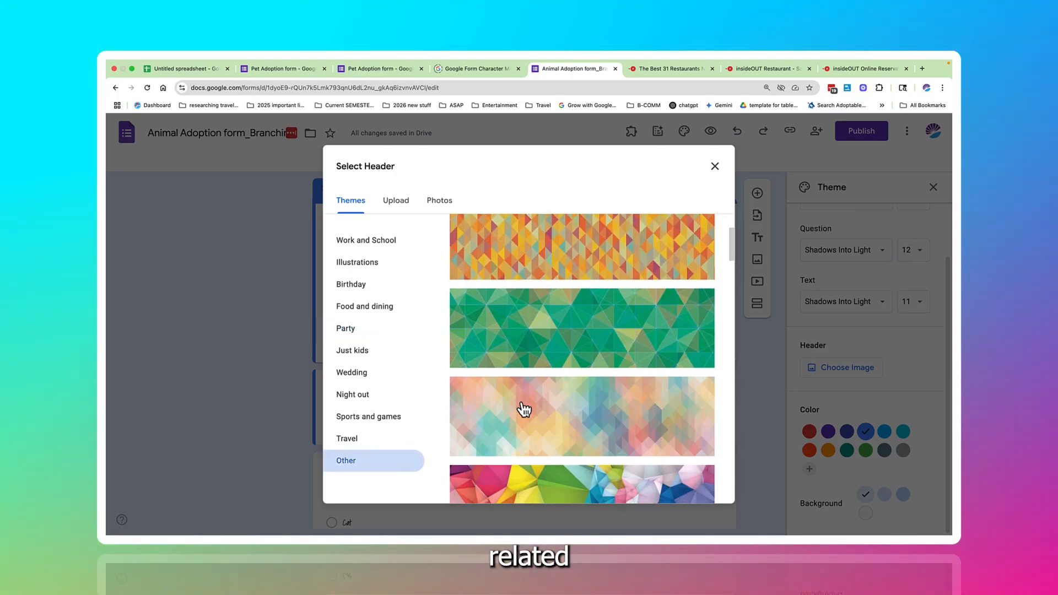
scroll(524, 410, down, 15)
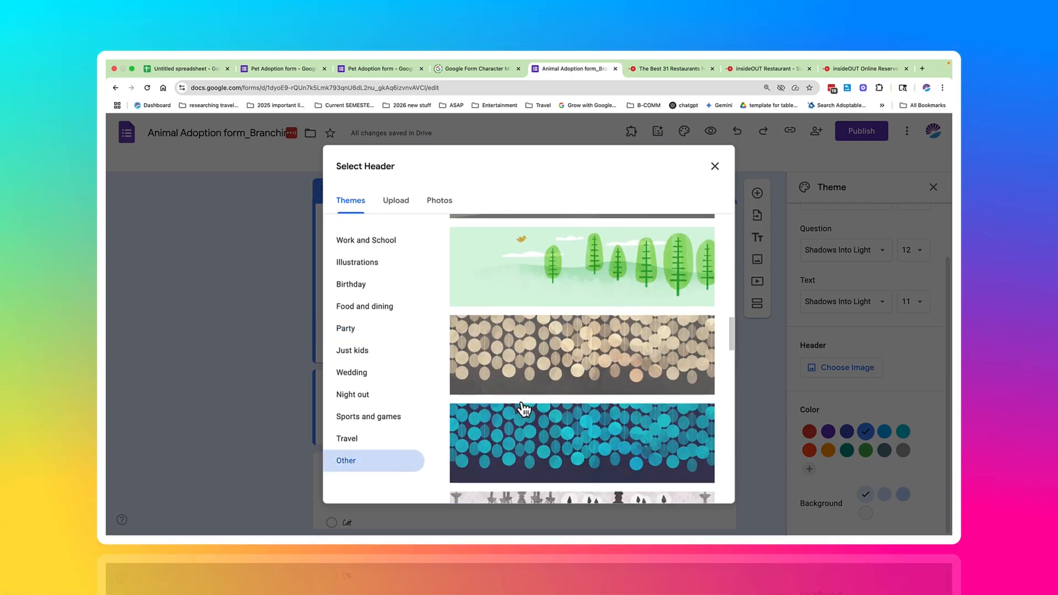
scroll(524, 410, down, 10)
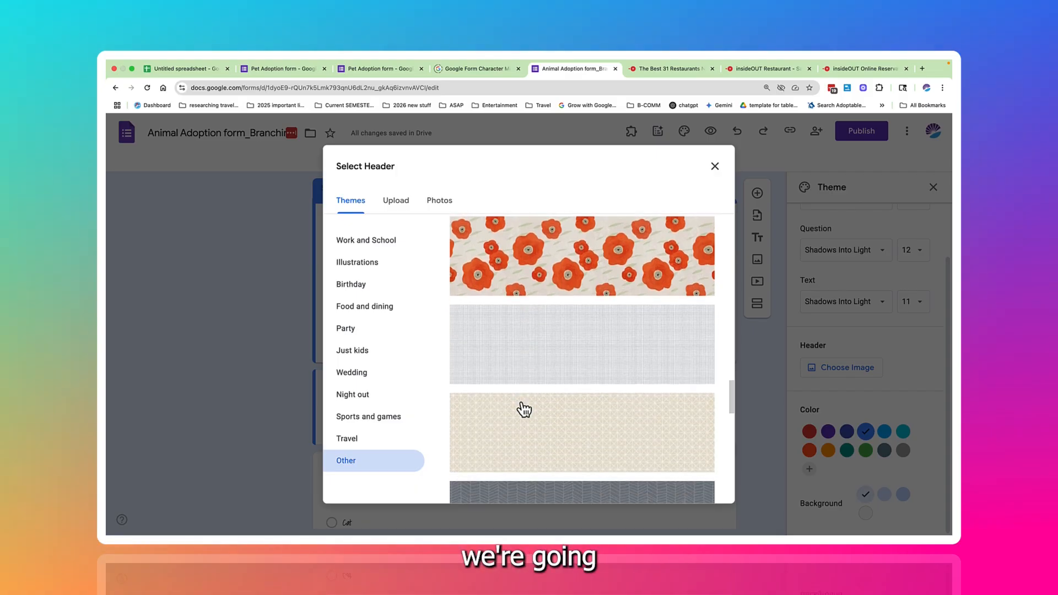
scroll(524, 410, down, 10)
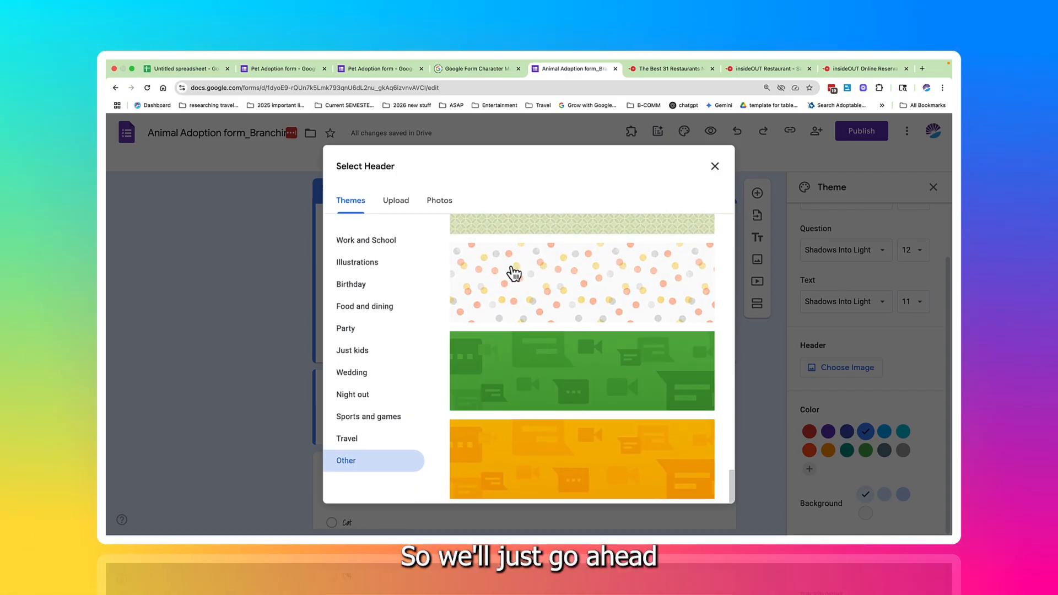
click(513, 273)
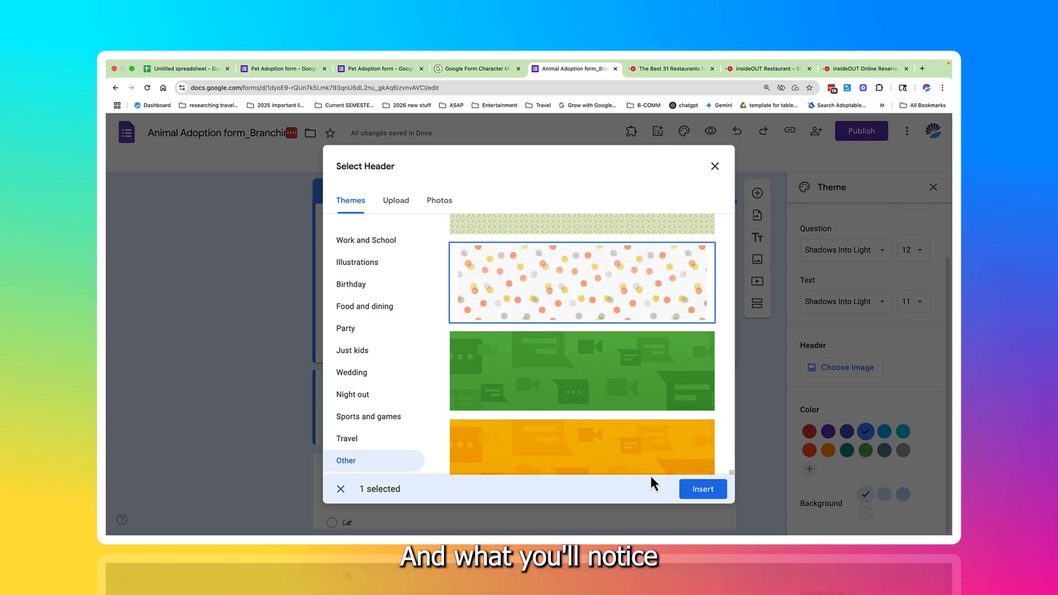
click(702, 490)
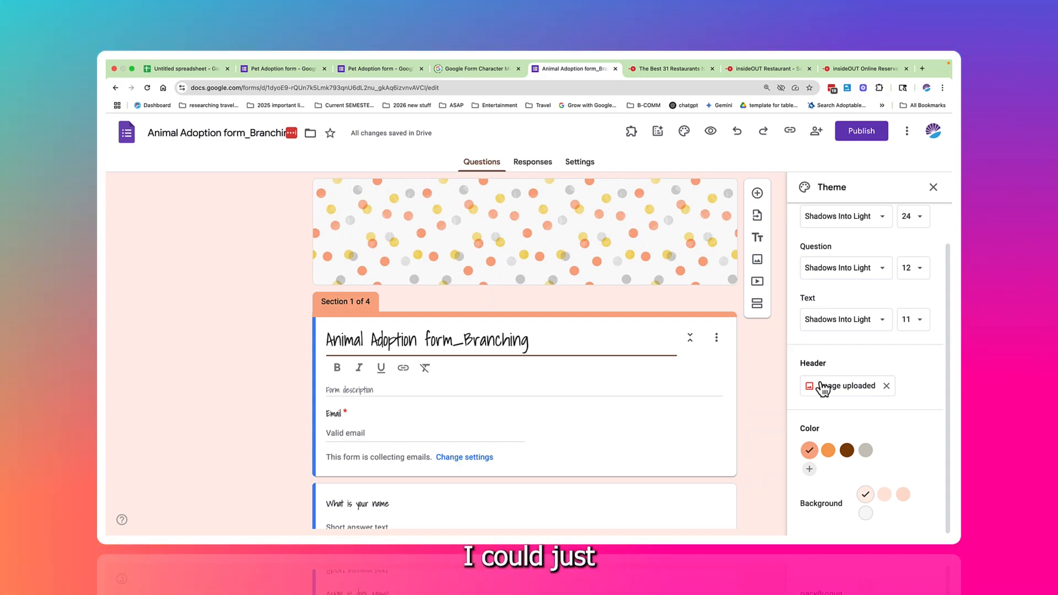
Replace the header image with the kitten picture from Photos, adjusting the crop to frame the kitten
click(822, 387)
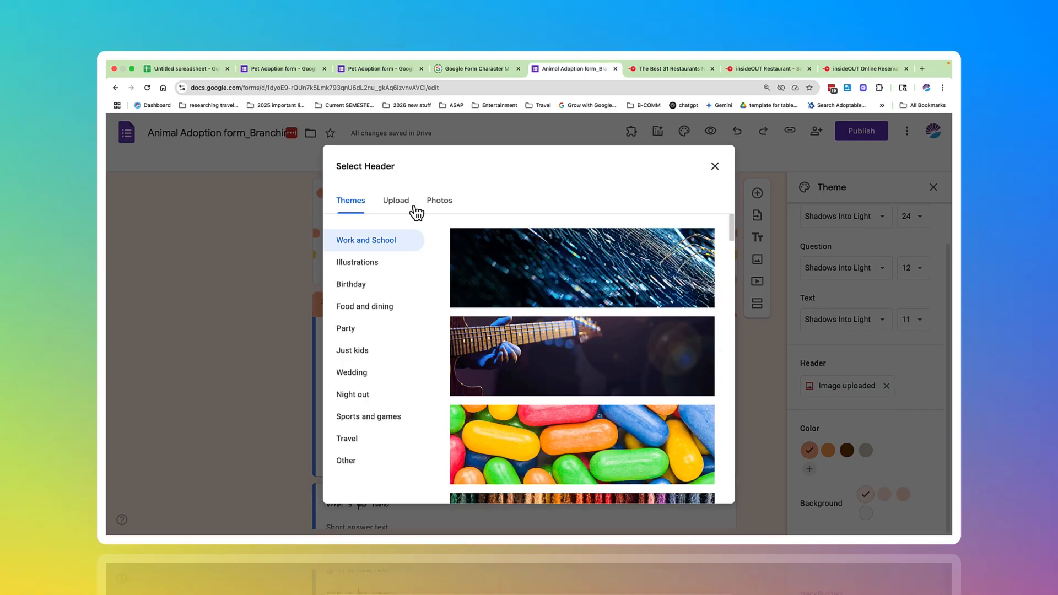
click(405, 204)
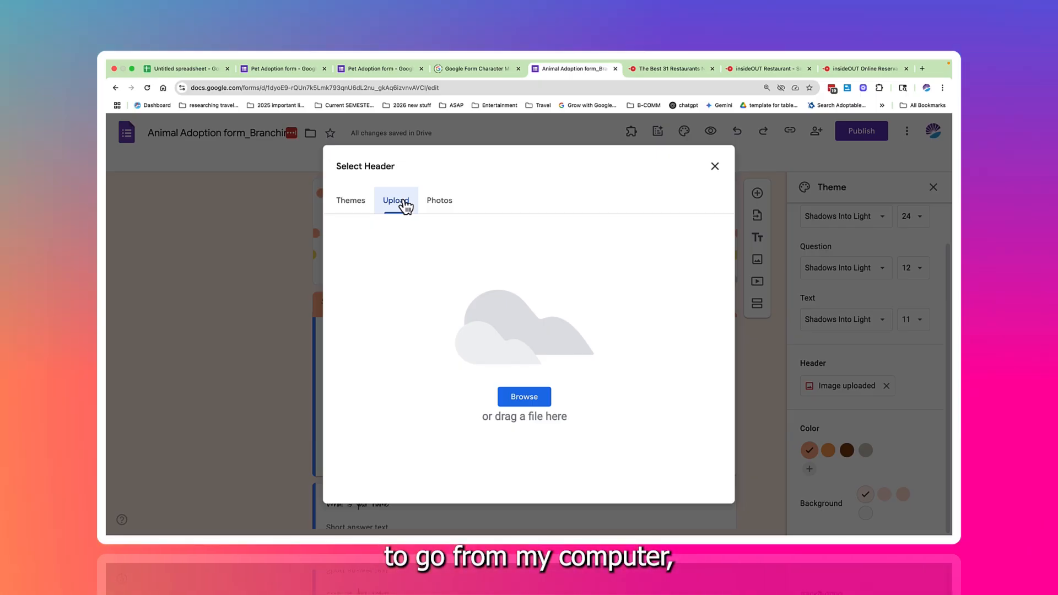
click(434, 205)
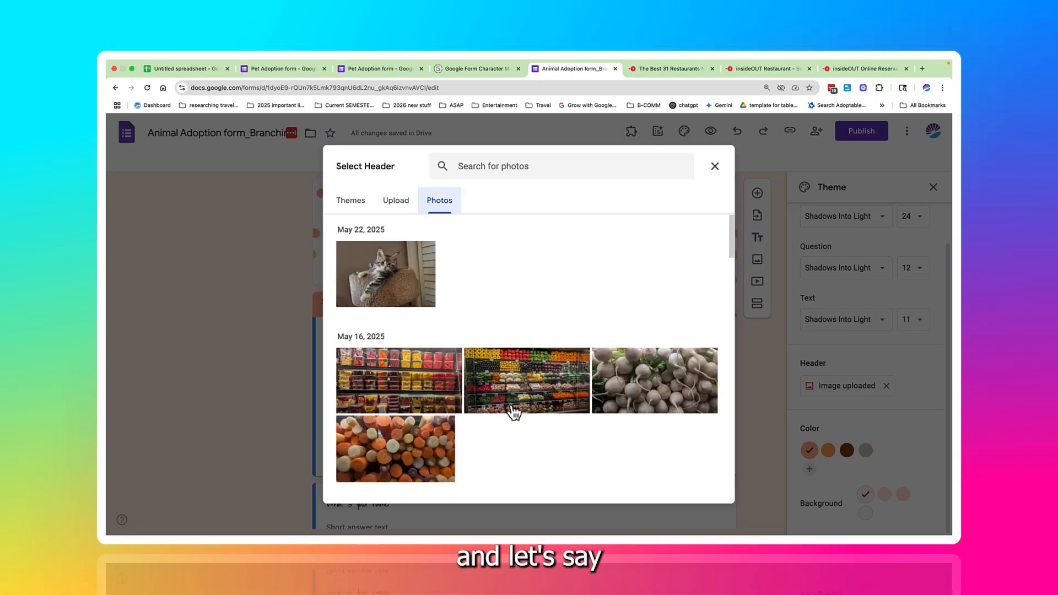
scroll(507, 375, down, 2)
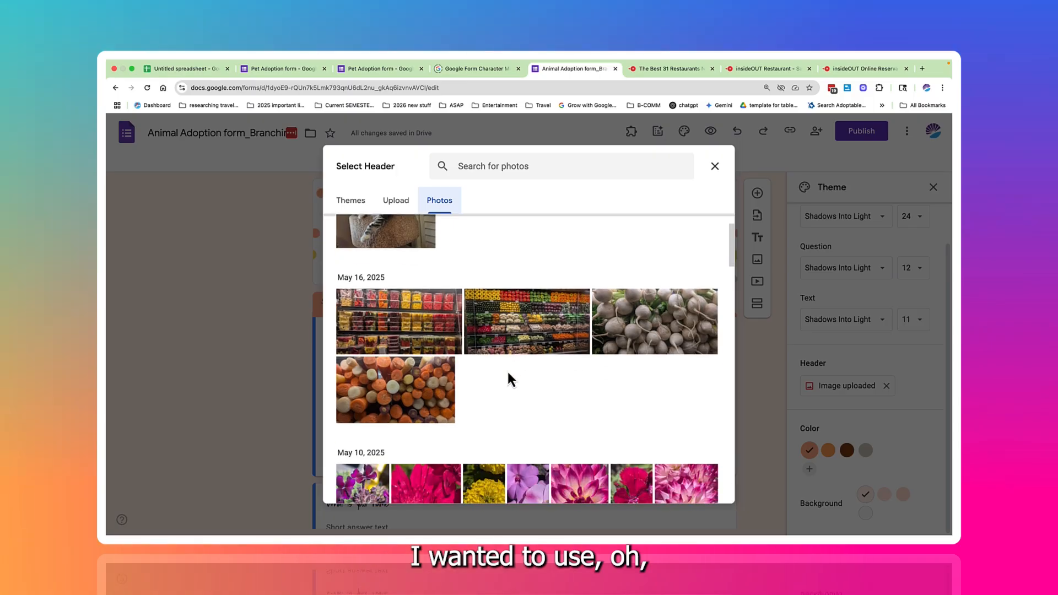
scroll(496, 364, up, 2)
click(395, 298)
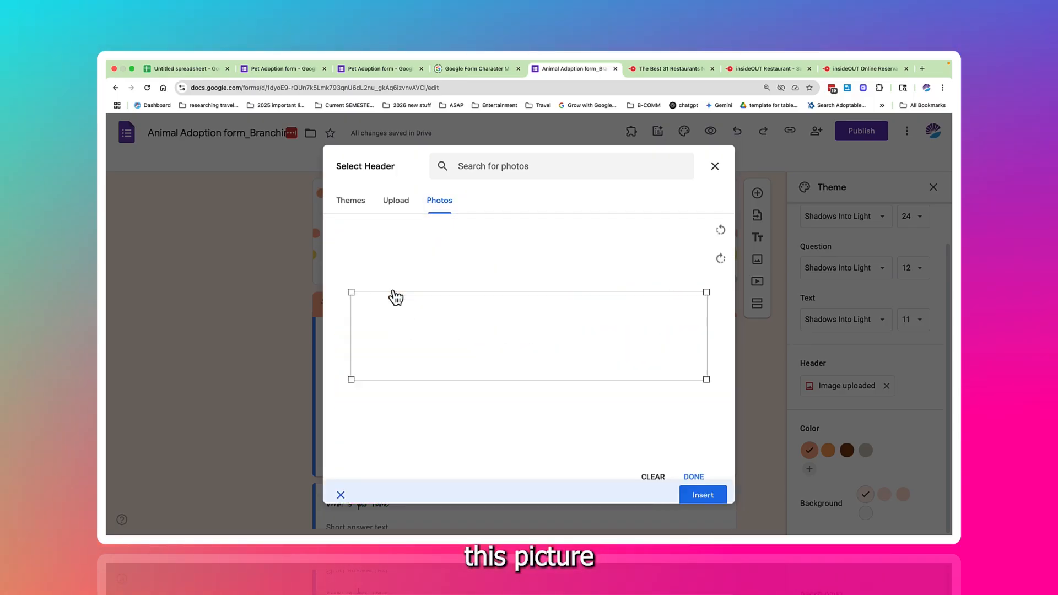
drag(515, 342, 515, 315)
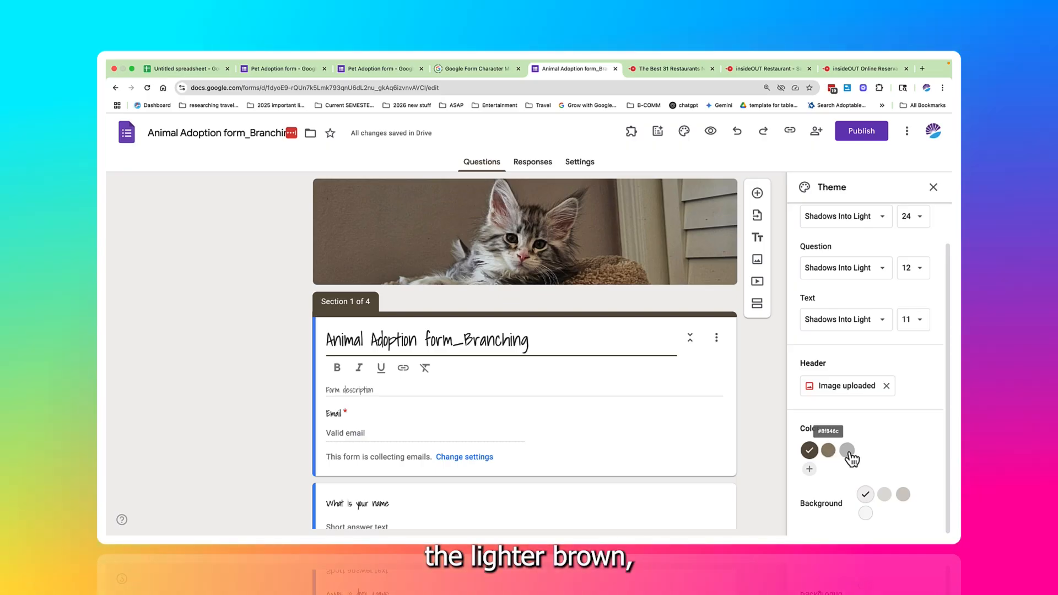
click(812, 469)
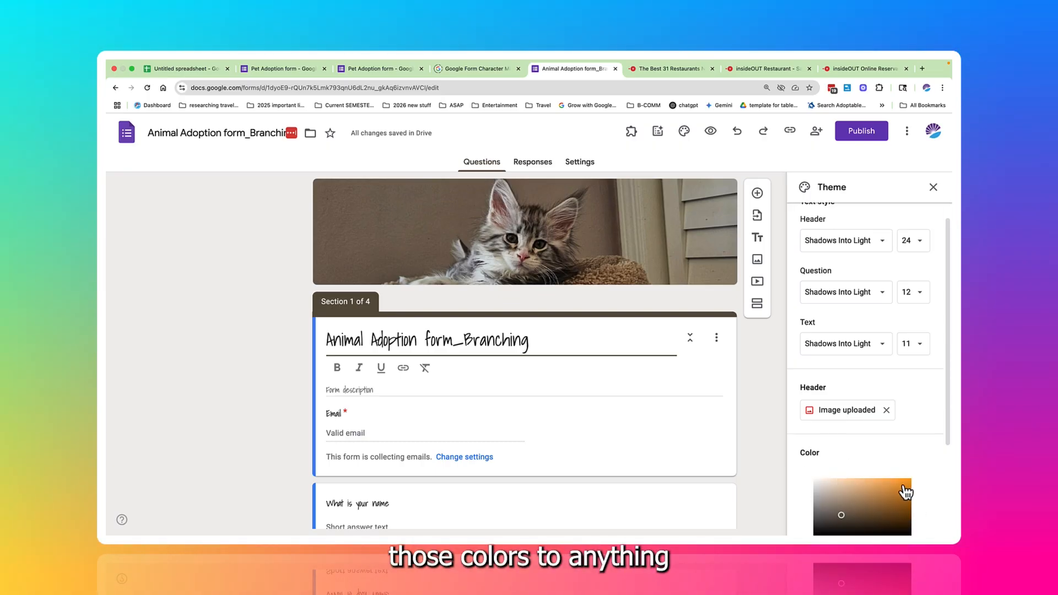
scroll(896, 484, down, 3)
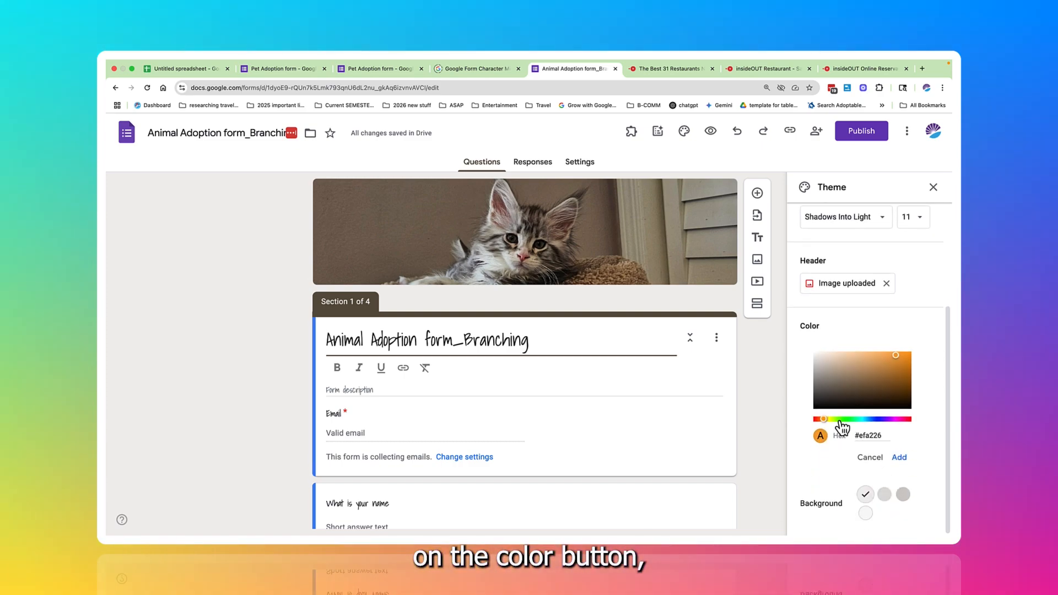
click(862, 419)
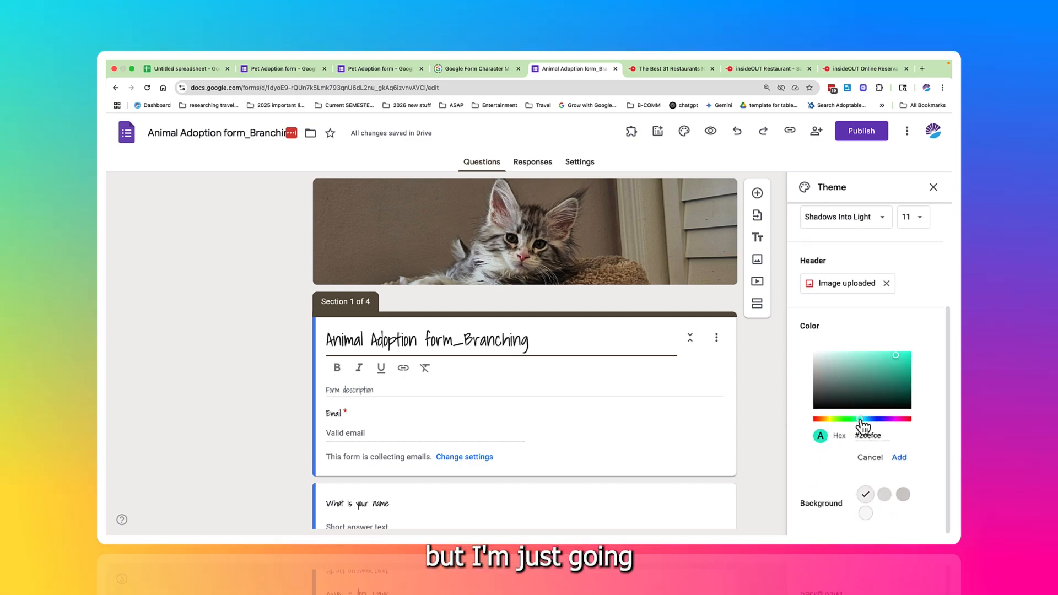
click(882, 458)
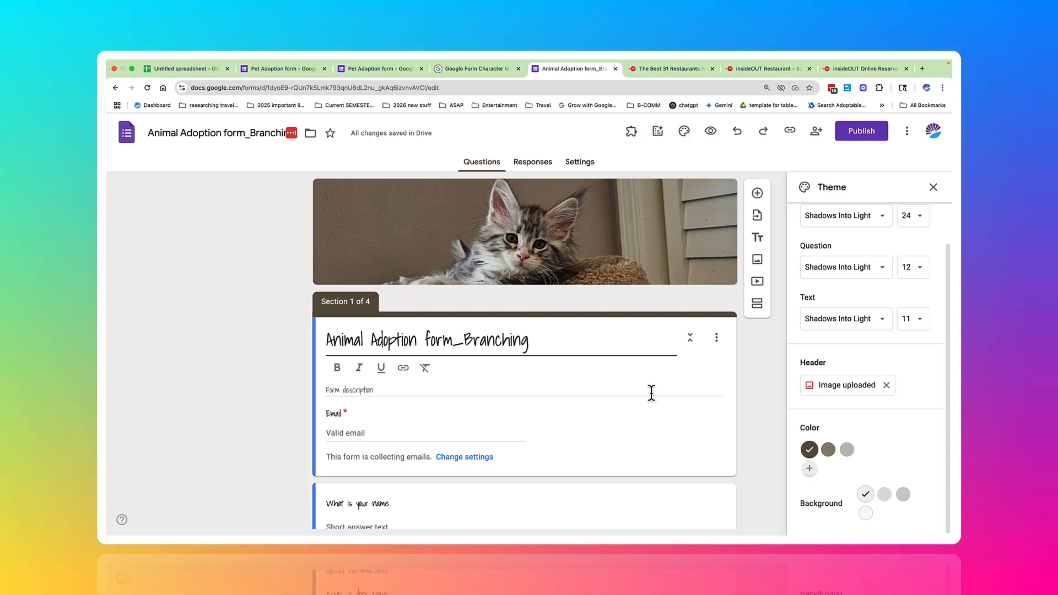
Open the prompt for copying the unpublished form's responder link
scroll(770, 432, down, 1)
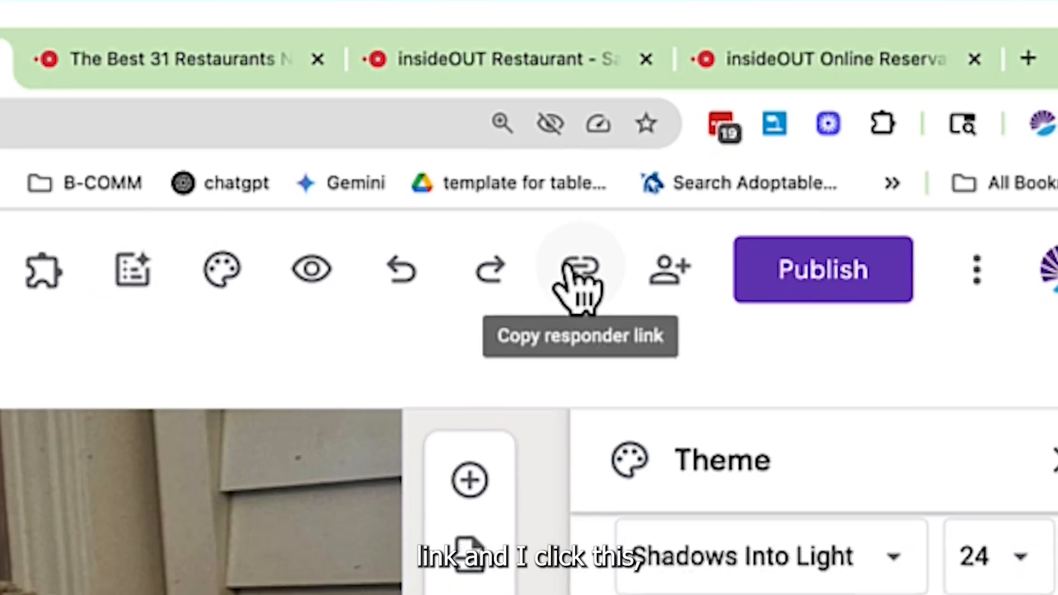
click(598, 262)
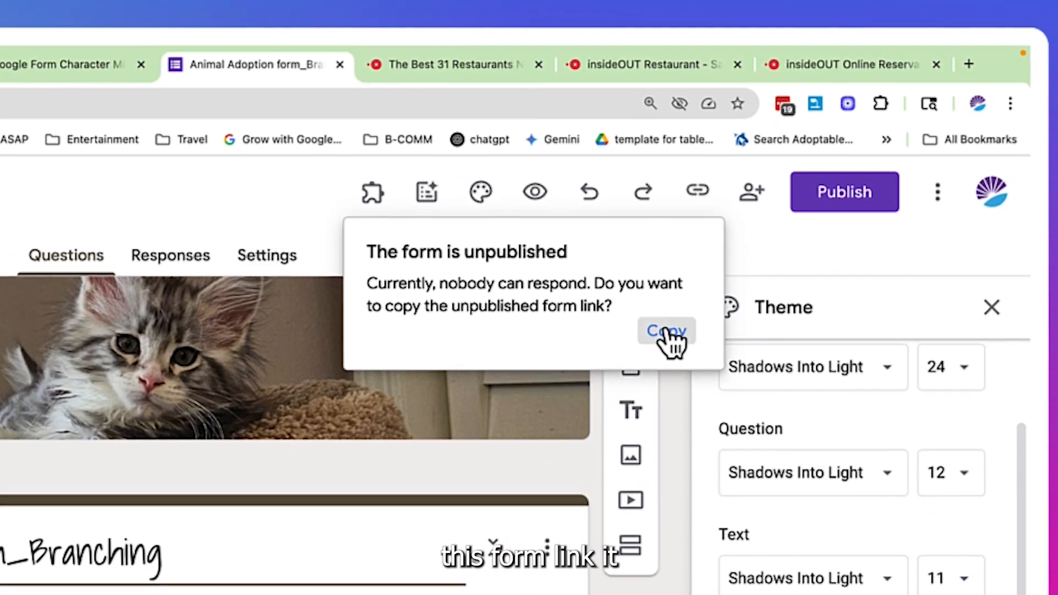
click(604, 409)
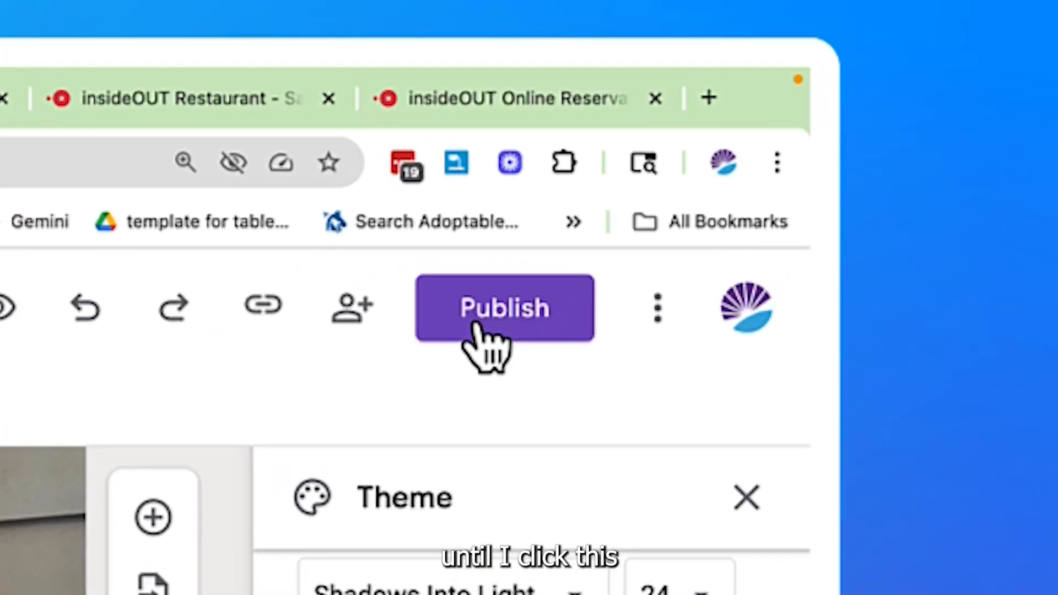
Publish the form with responders set to anyone with the link
click(476, 325)
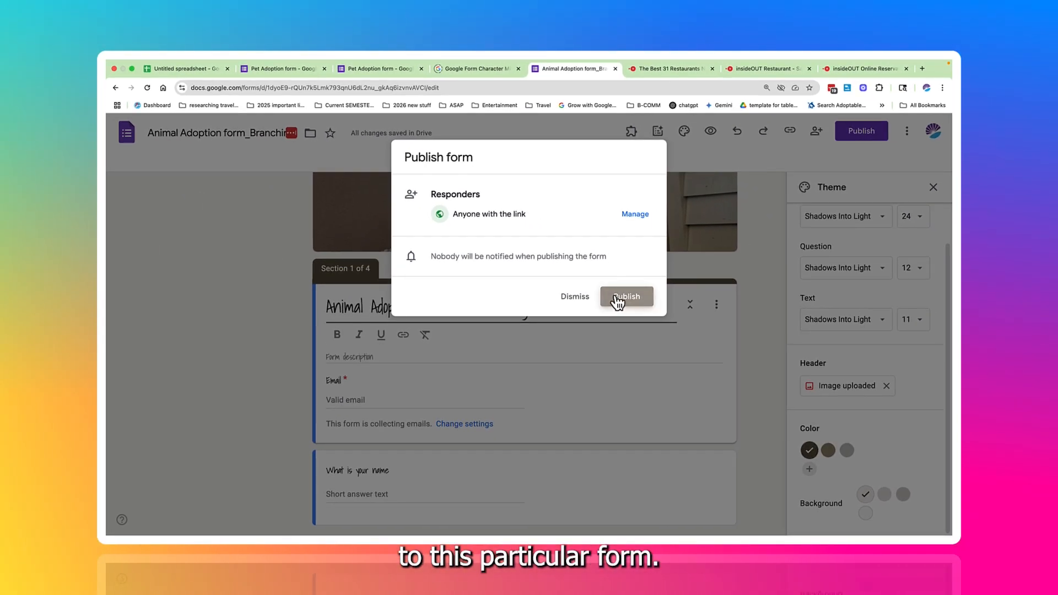
click(615, 297)
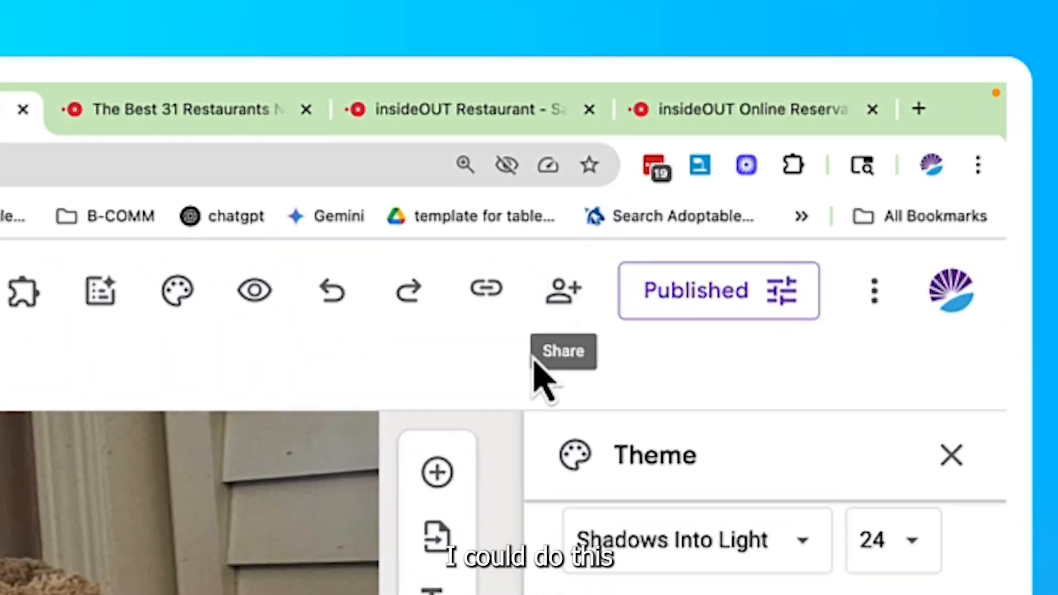
Open the form's sharing settings and set the responder view to Restricted
click(552, 307)
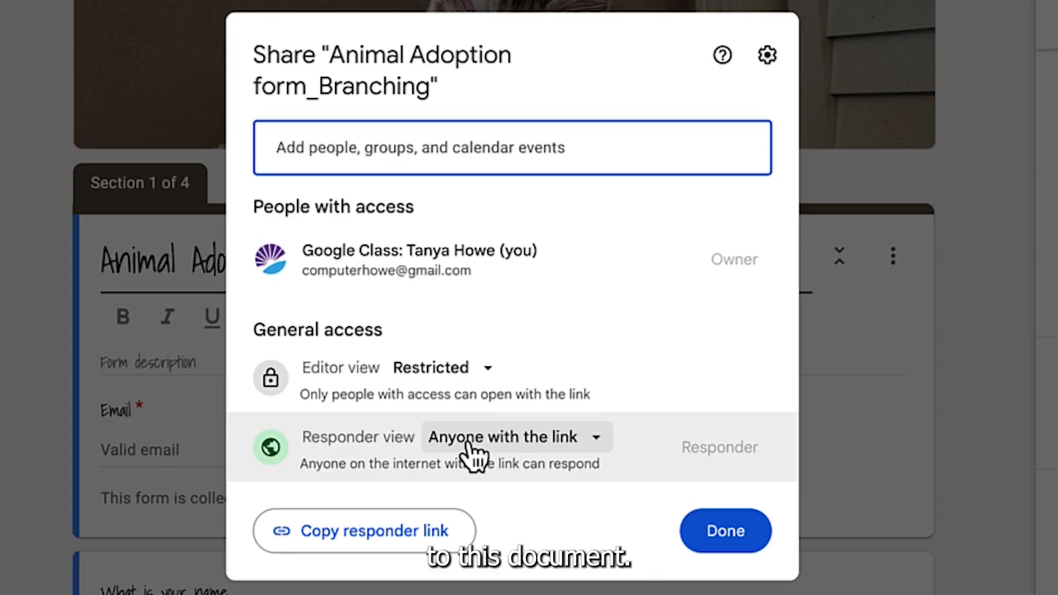
click(468, 441)
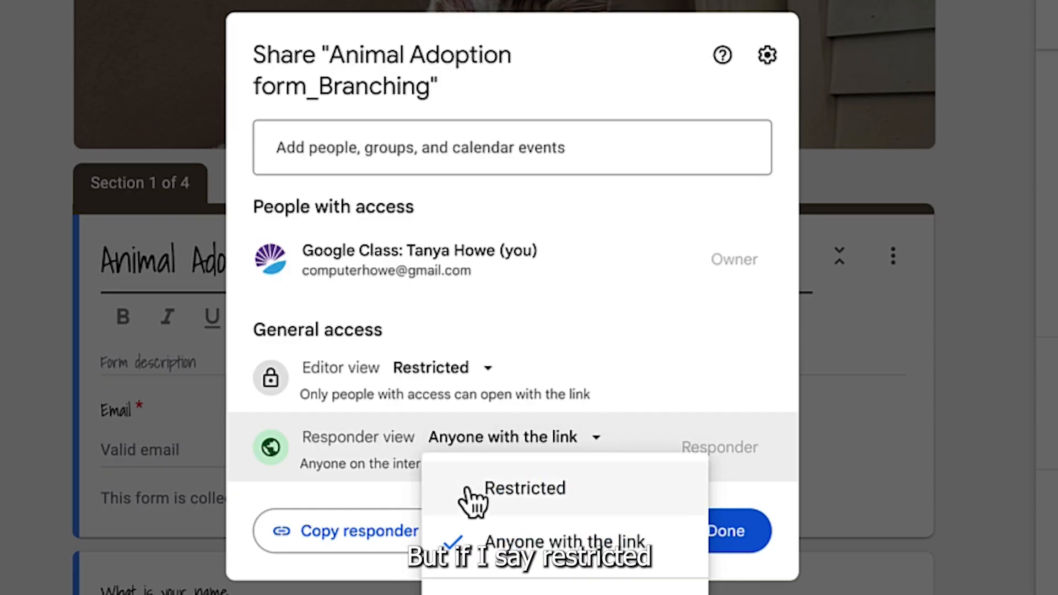
click(462, 503)
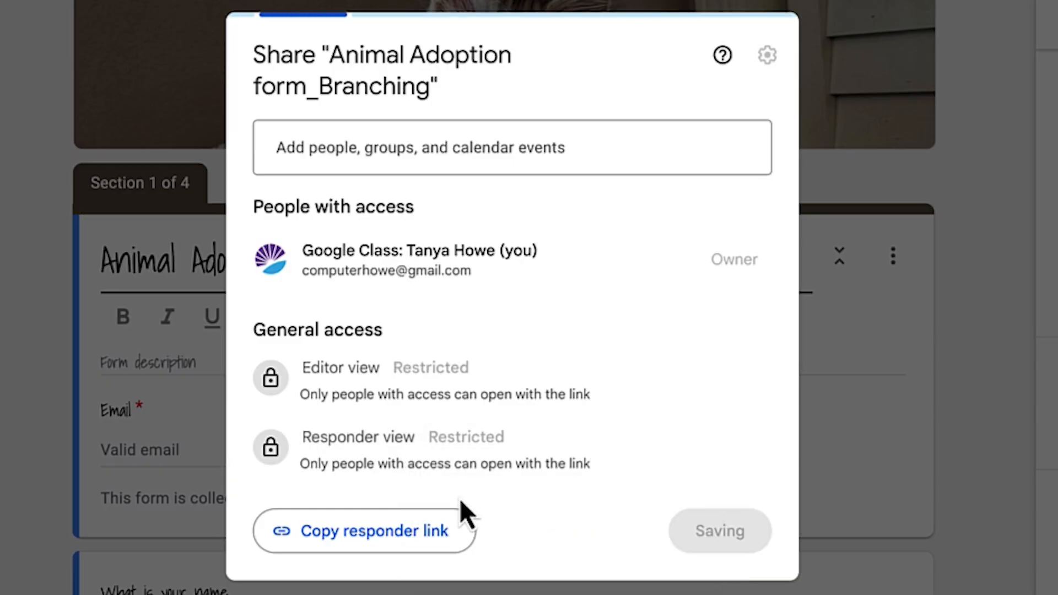
Try adding a suggested contact as a responder, then return to the sharing settings without sending the invitation
click(390, 148)
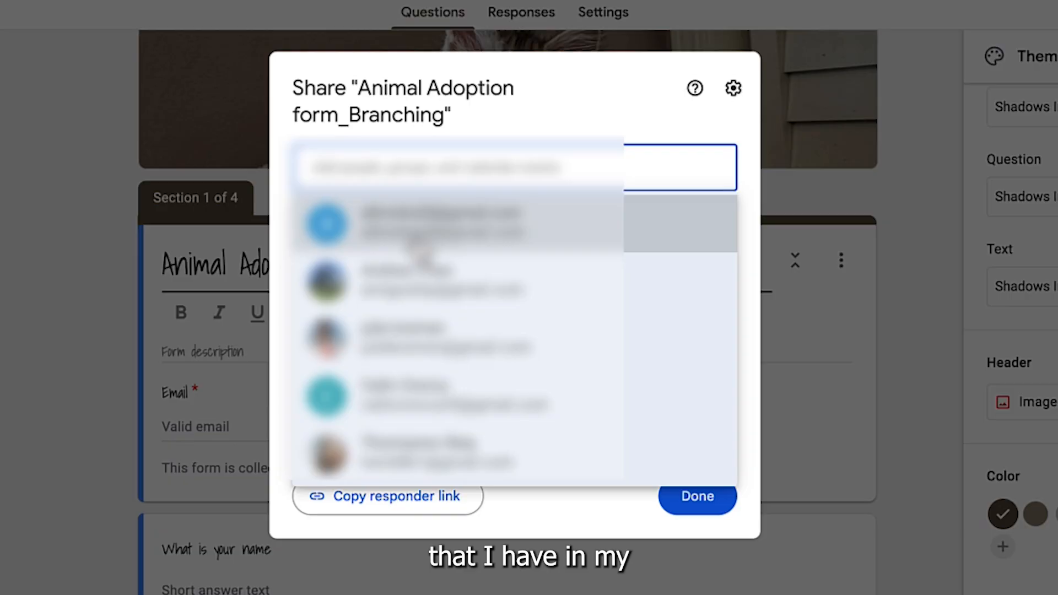
click(420, 247)
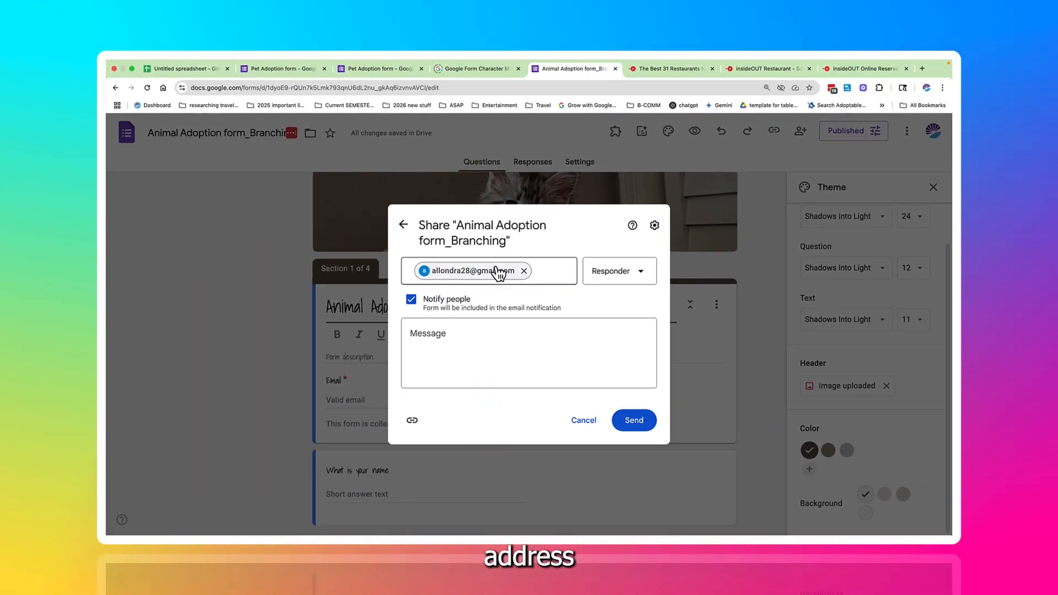
mouse_move(487, 273)
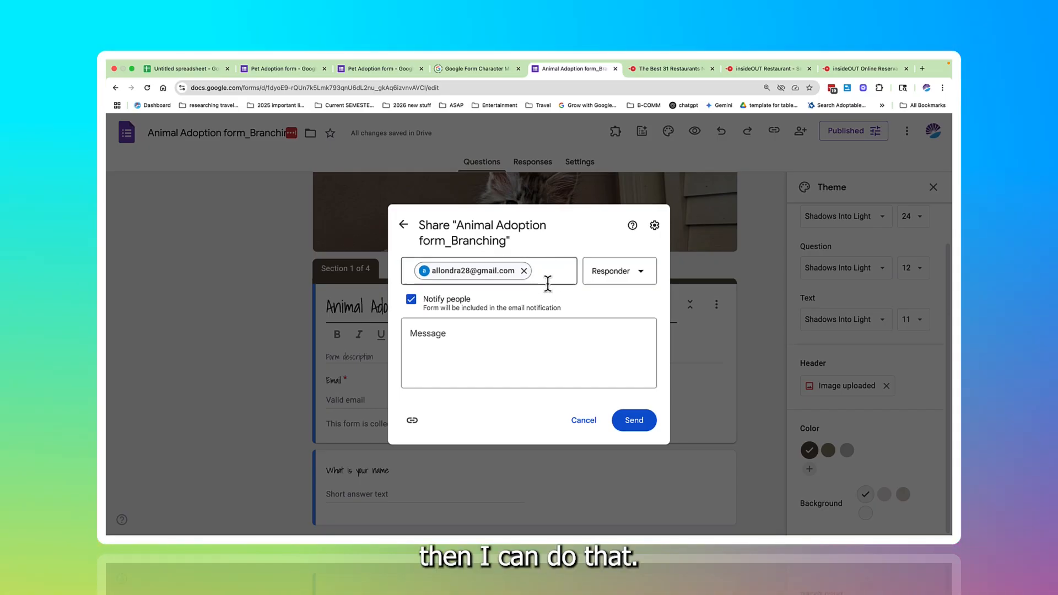
click(404, 226)
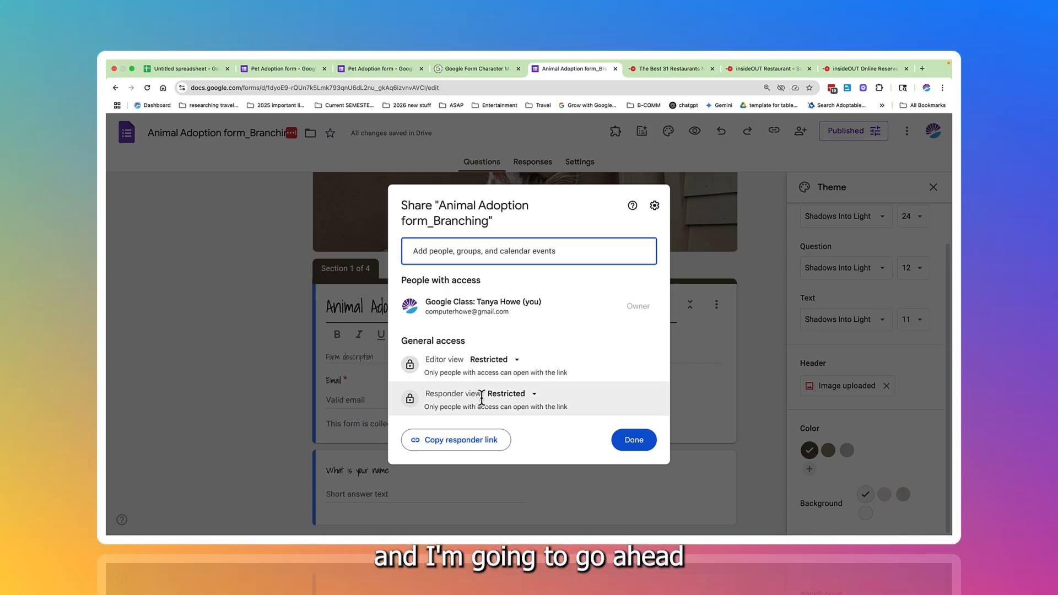
Set the responder view to Anyone with the link and finish the sharing settings
click(505, 395)
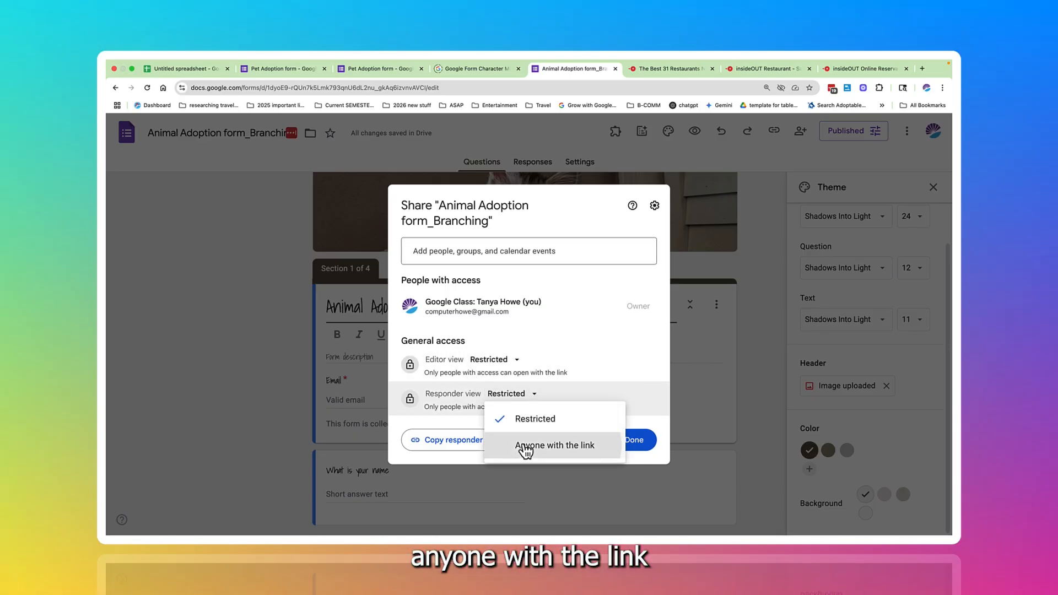
click(524, 445)
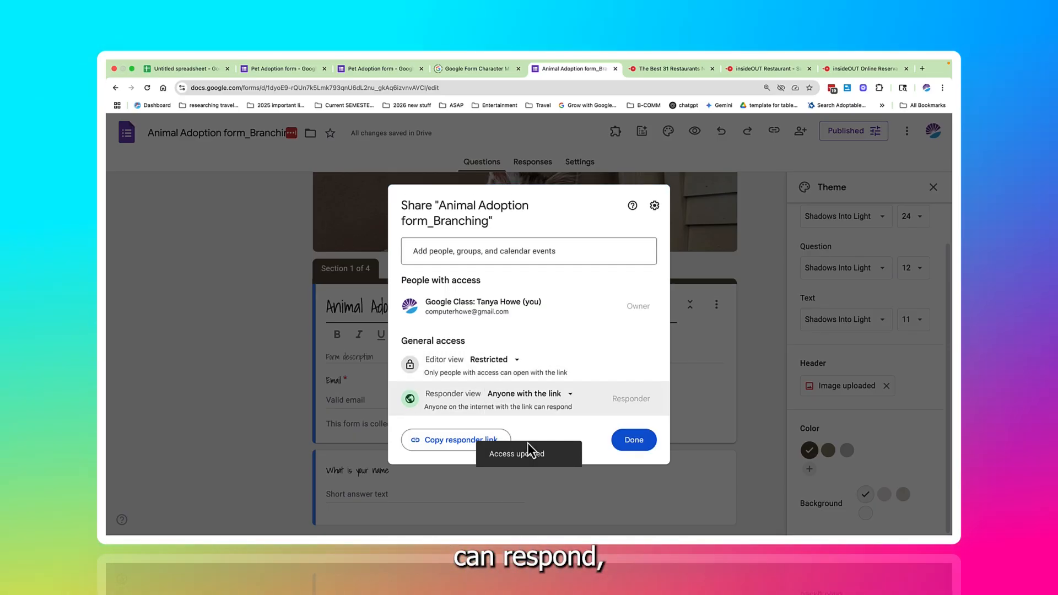
click(628, 445)
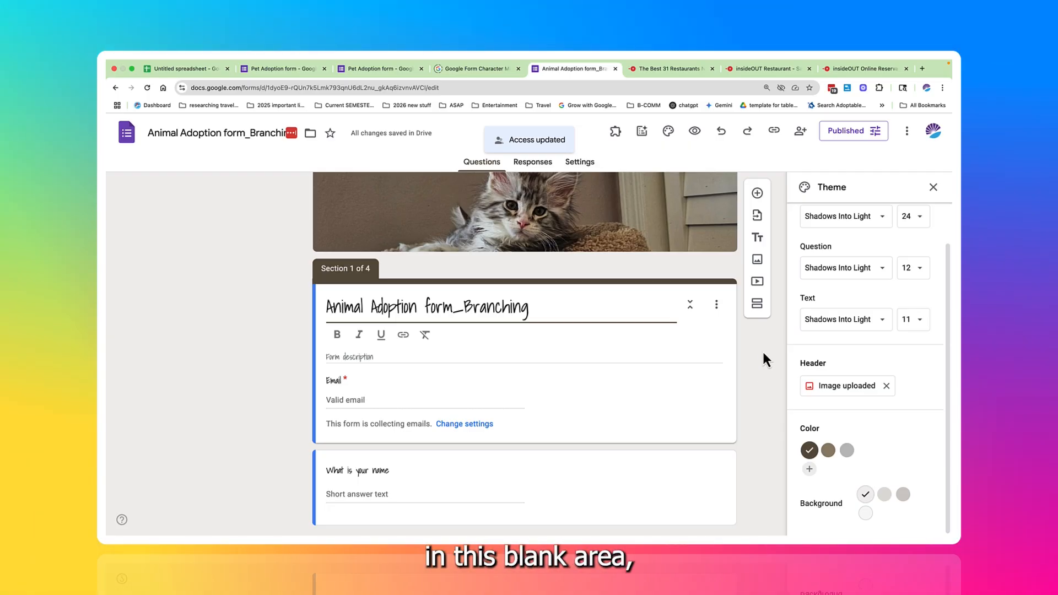
Create a QR code for the form's page, view it and close it
right_click(755, 351)
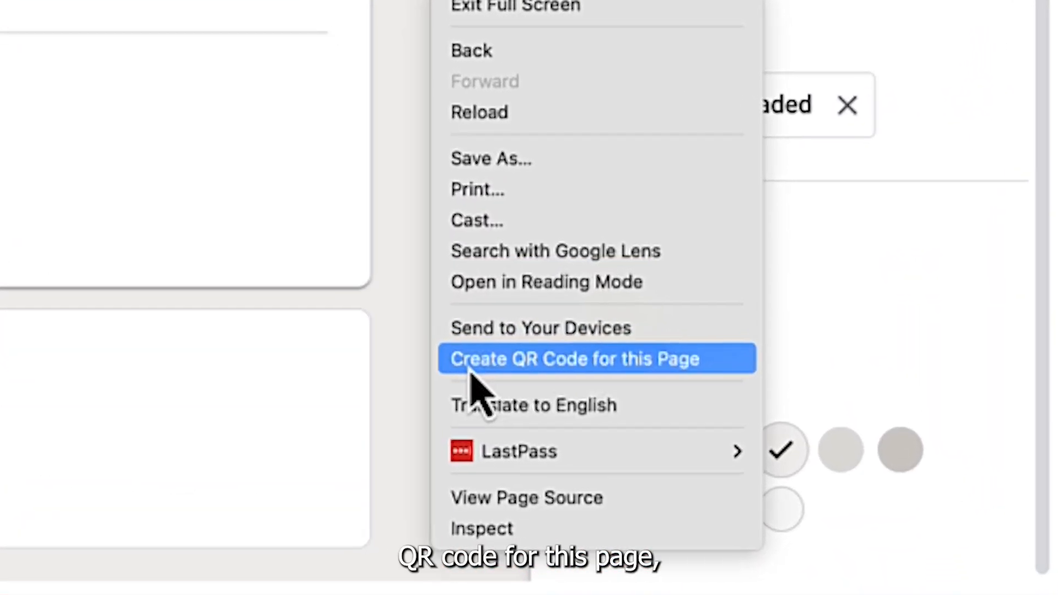
click(473, 381)
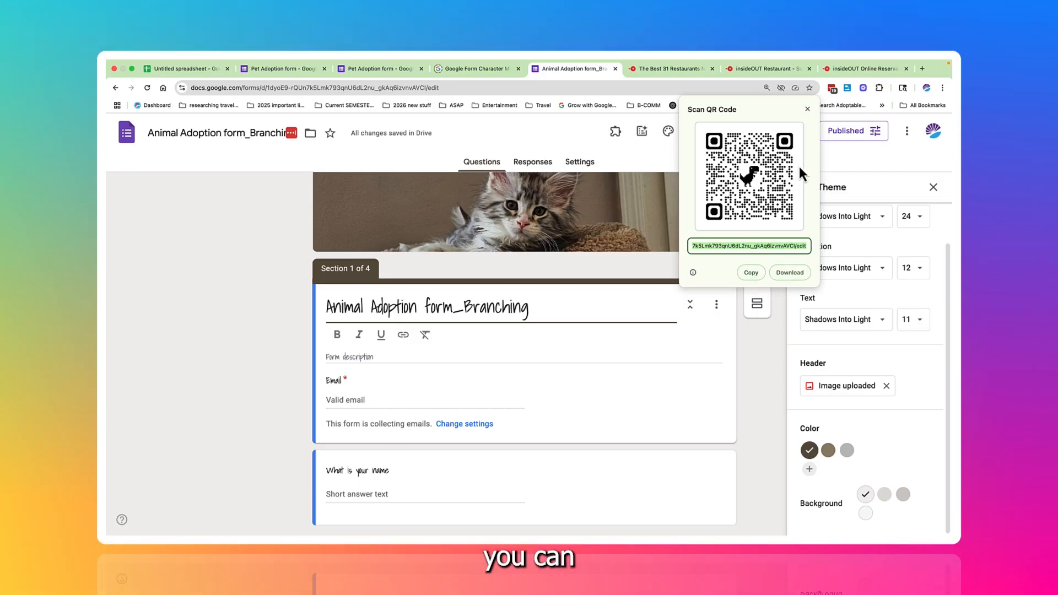
click(806, 109)
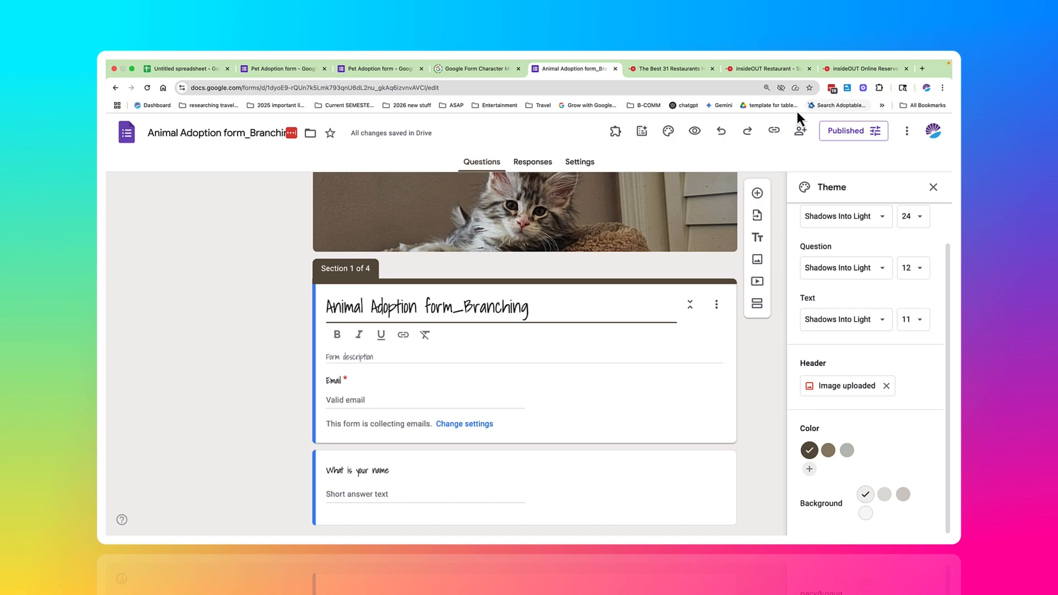
Shorten the form's responder link and copy it
click(775, 133)
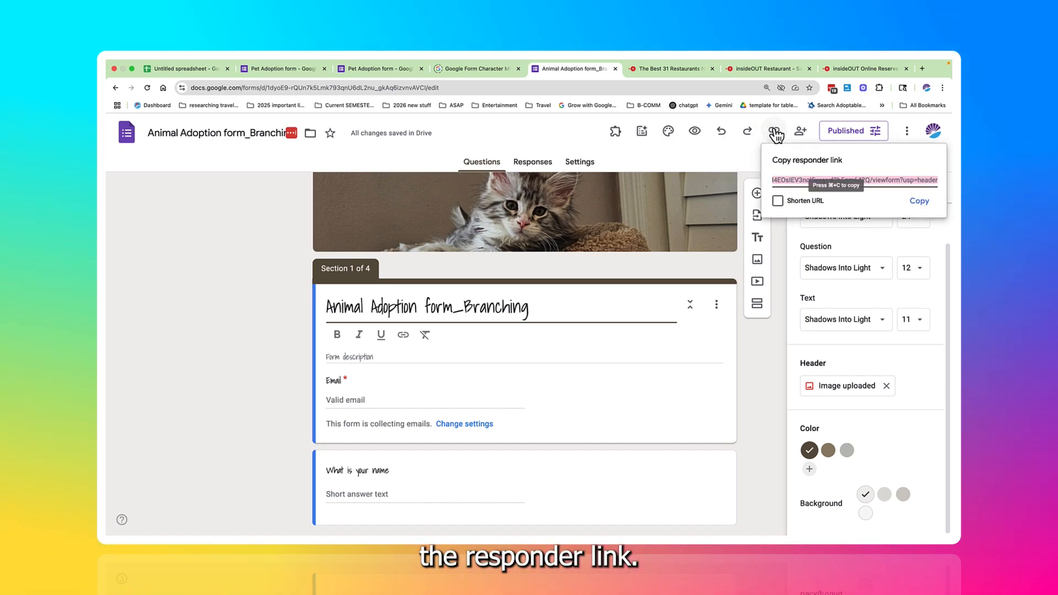
click(778, 200)
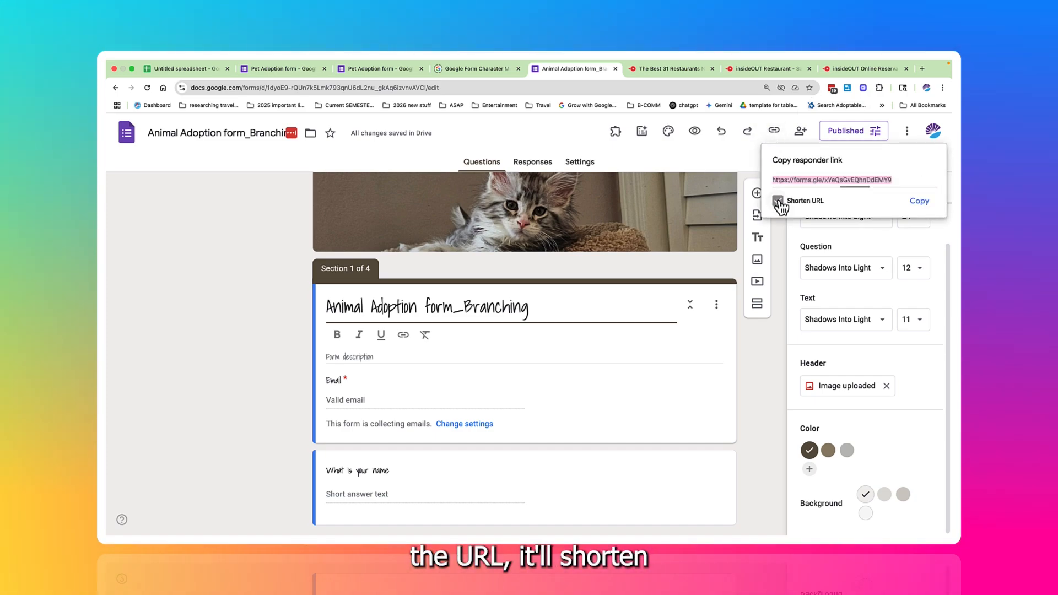
click(919, 202)
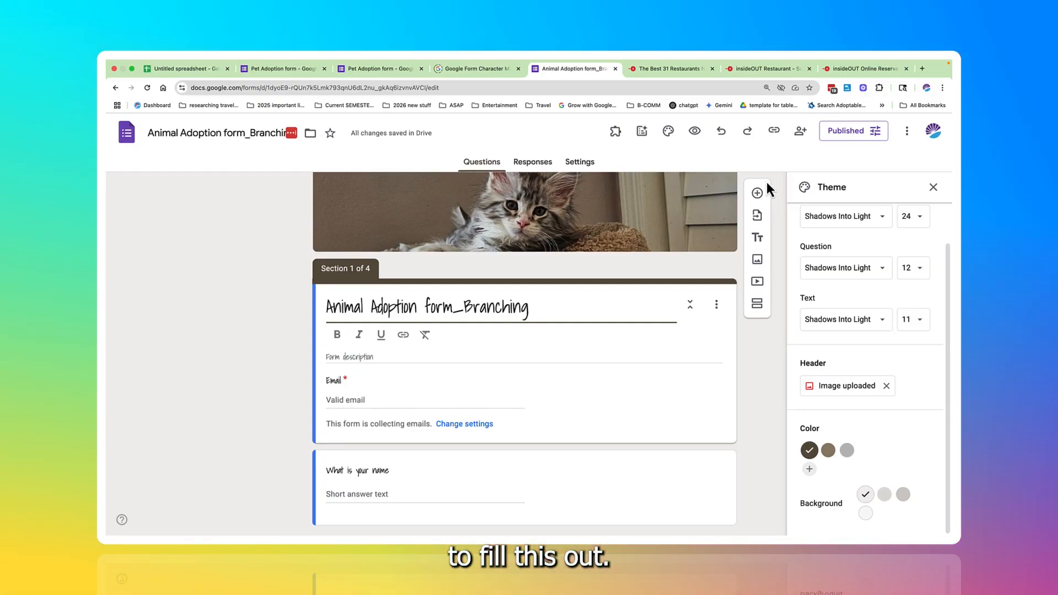
Review the published options for accepting responses and responder access, and save them
click(881, 133)
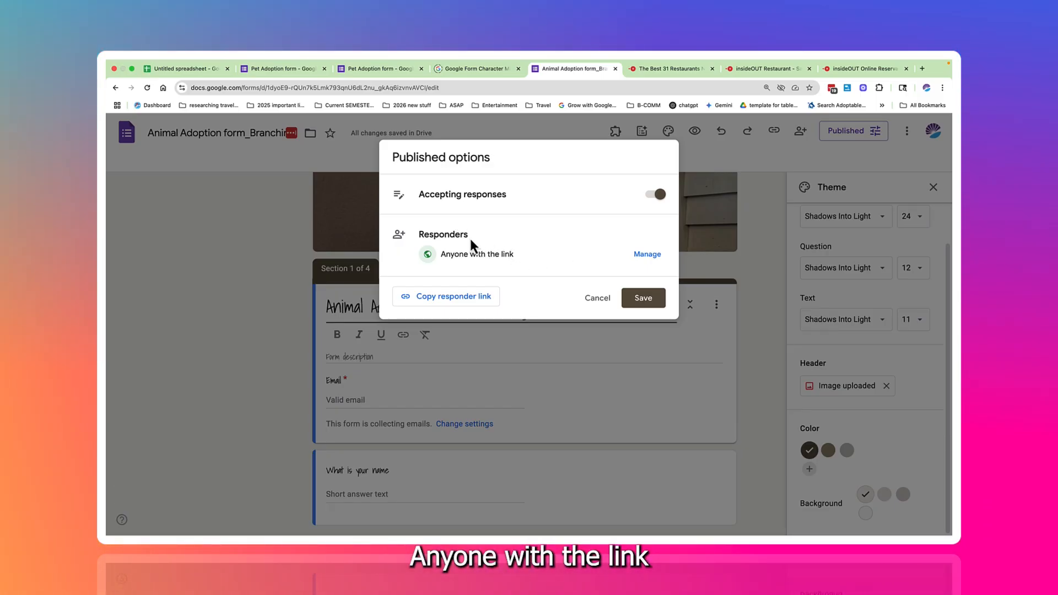
click(638, 298)
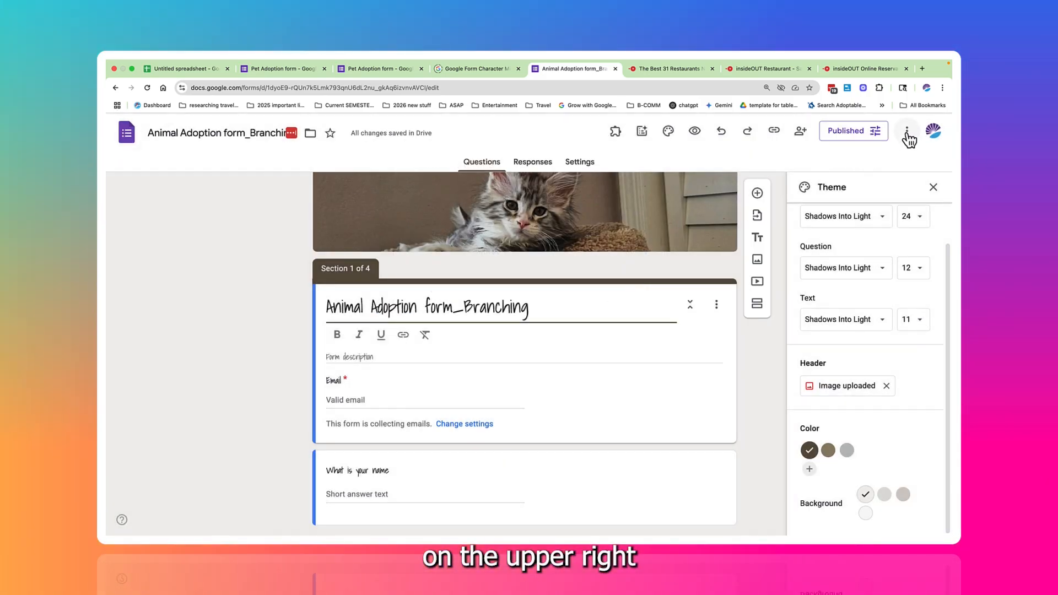
click(907, 134)
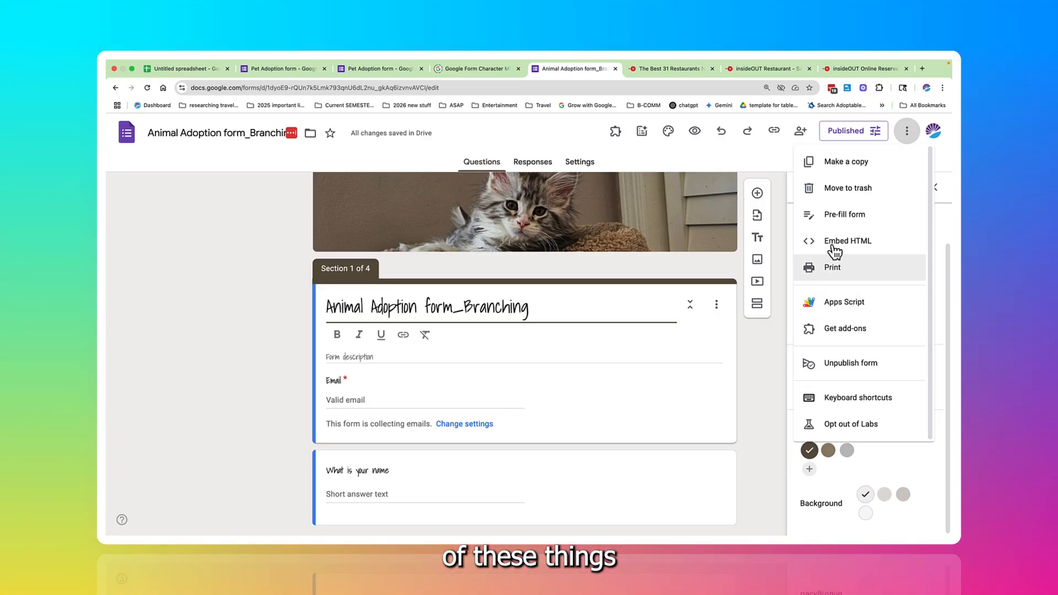
click(761, 144)
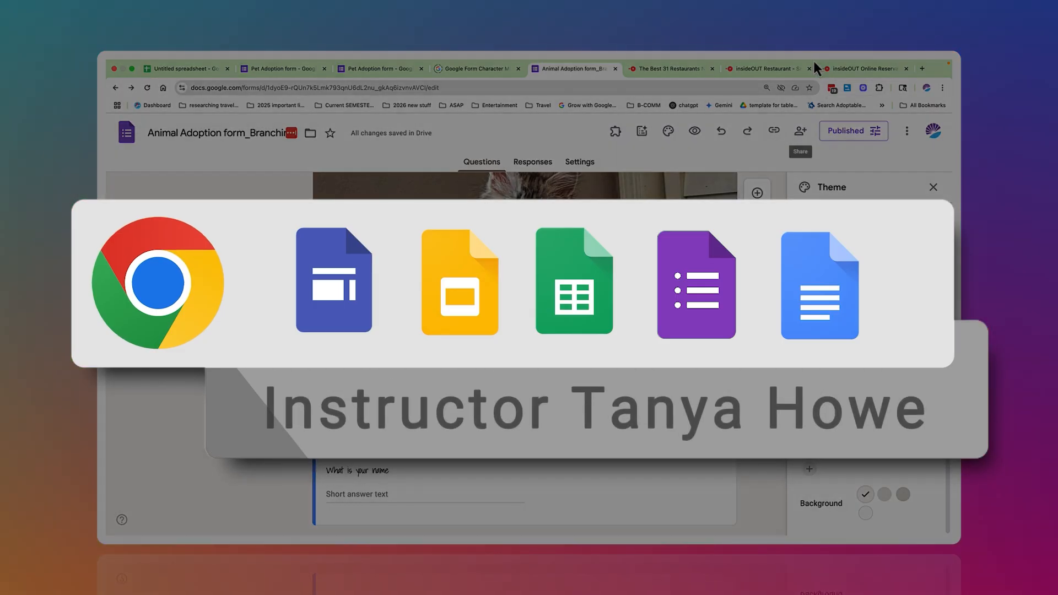
mouse_move(811, 61)
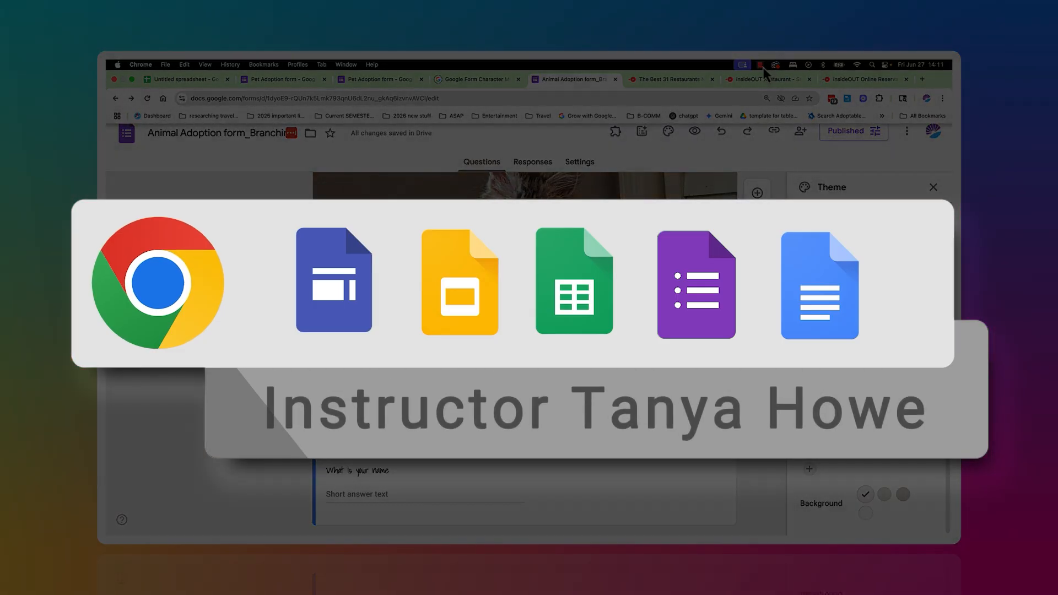
click(761, 65)
click(772, 81)
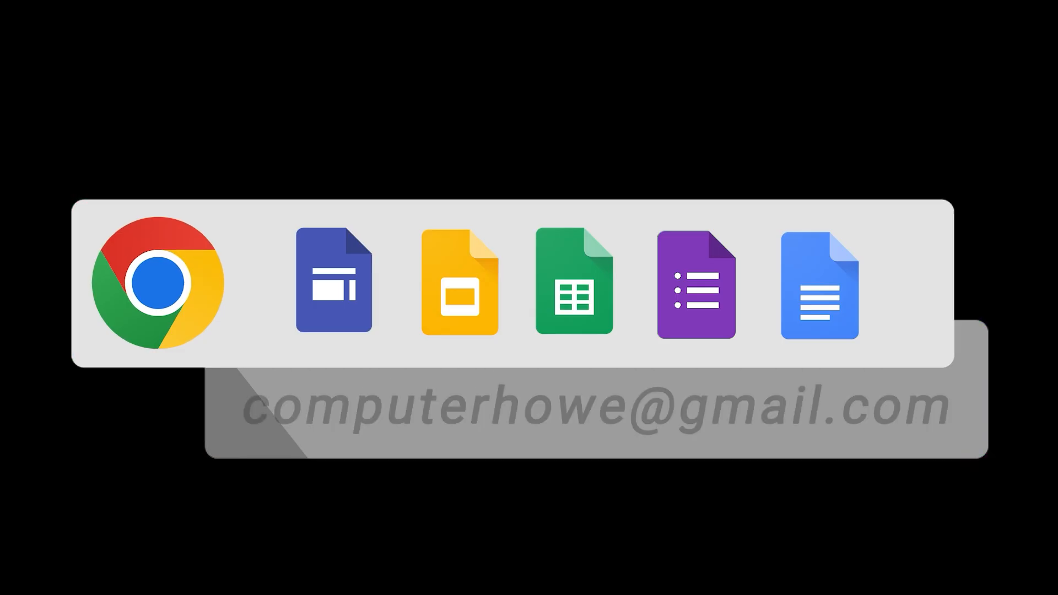